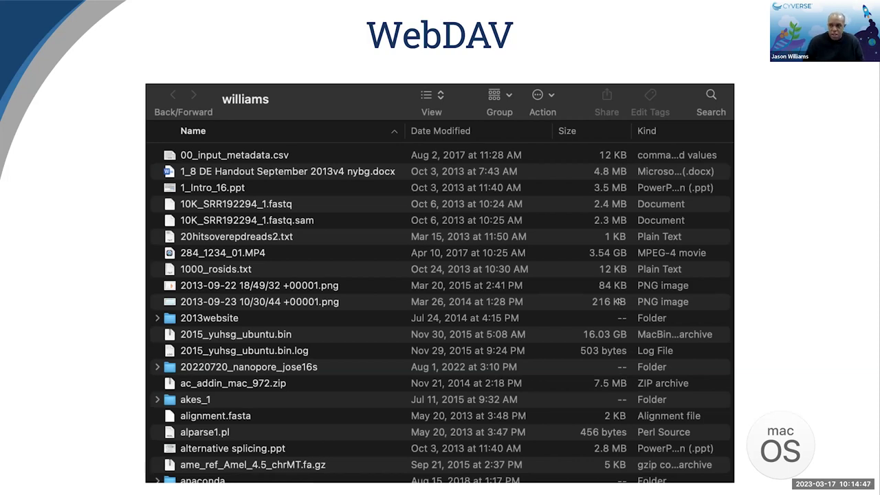
pyautogui.press('Right')
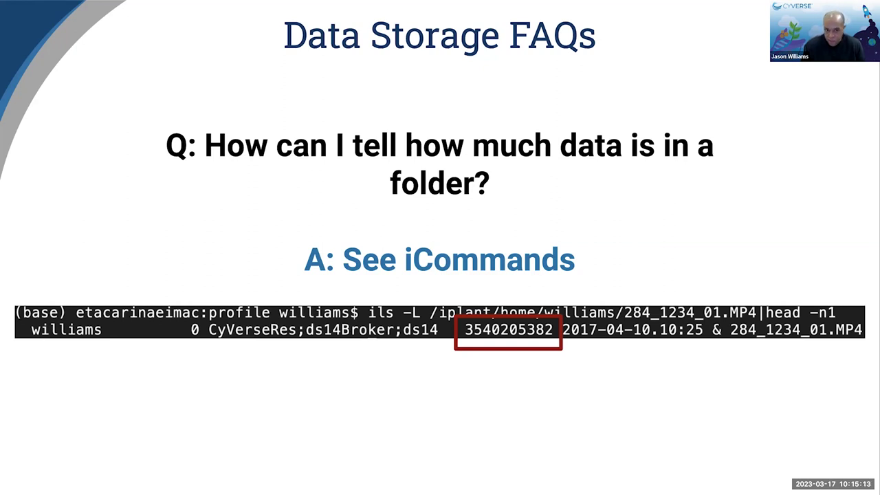
pyautogui.press('Right')
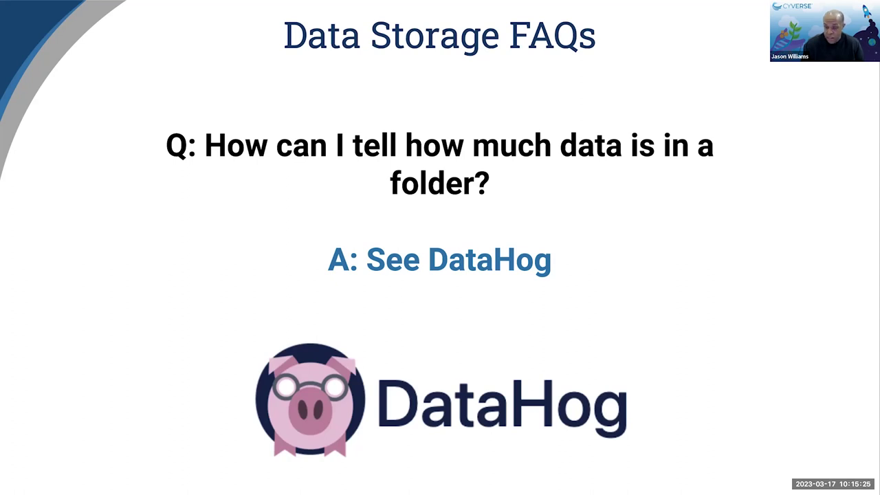
pyautogui.press('Right')
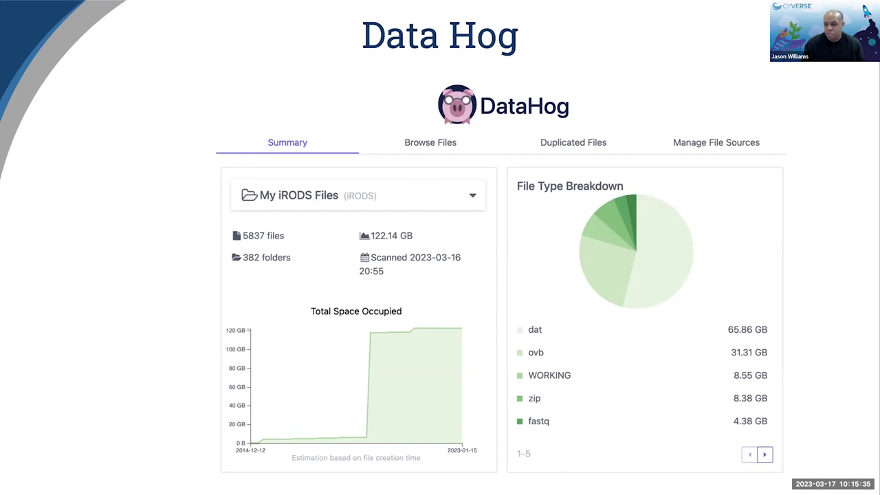
# Step: End the slideshow, switch to the CyVerse Discovery Environment and make the browser window full screen
pyautogui.press('Escape')
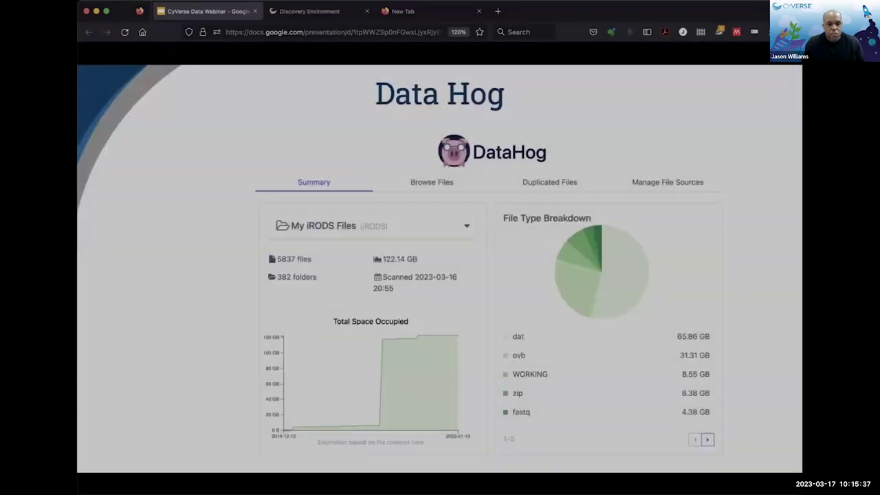
pyautogui.click(310, 11)
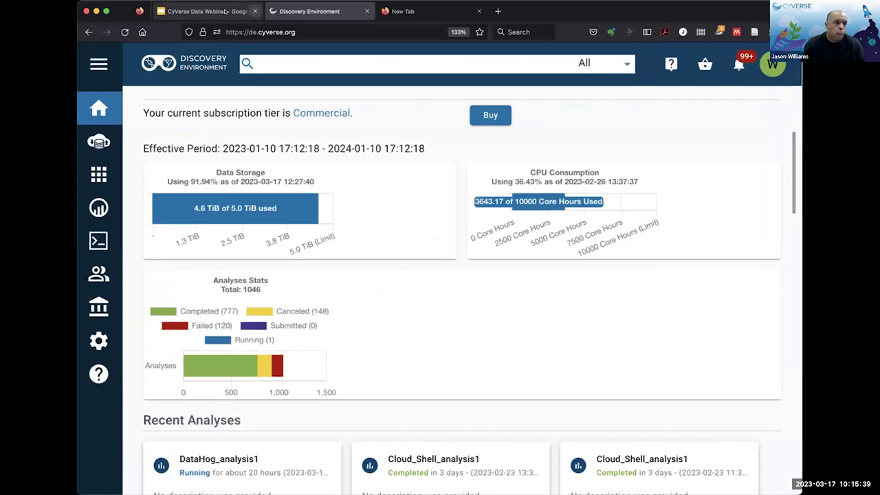
pyautogui.click(105, 11)
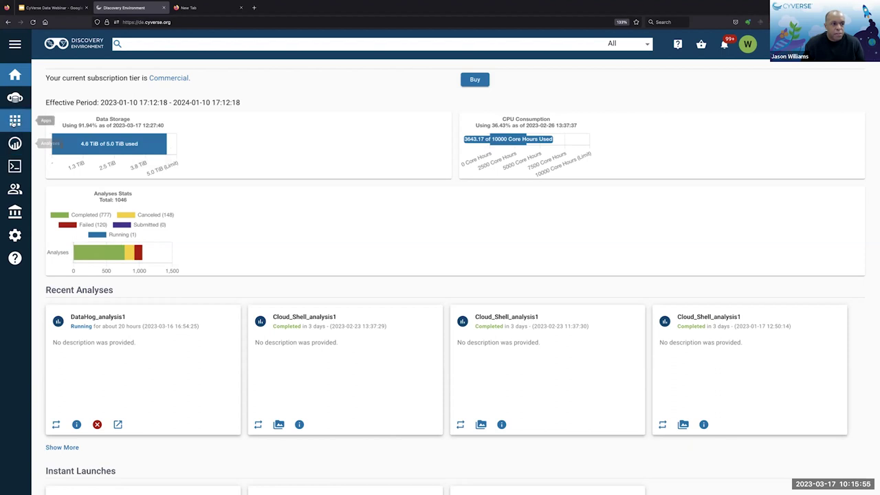
# Step: Launch the featured DataHog app as a new analysis named DataHog_analysis1, keeping the default output folder and adding no input files
pyautogui.click(15, 121)
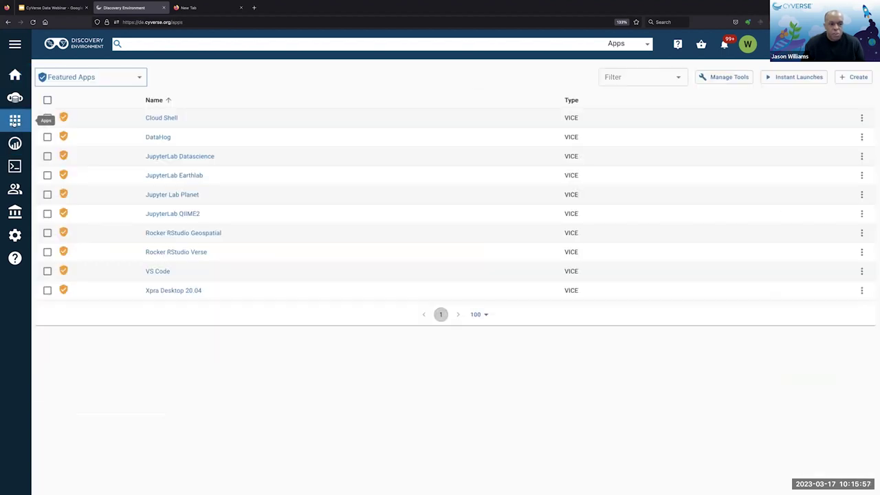
pyautogui.click(158, 137)
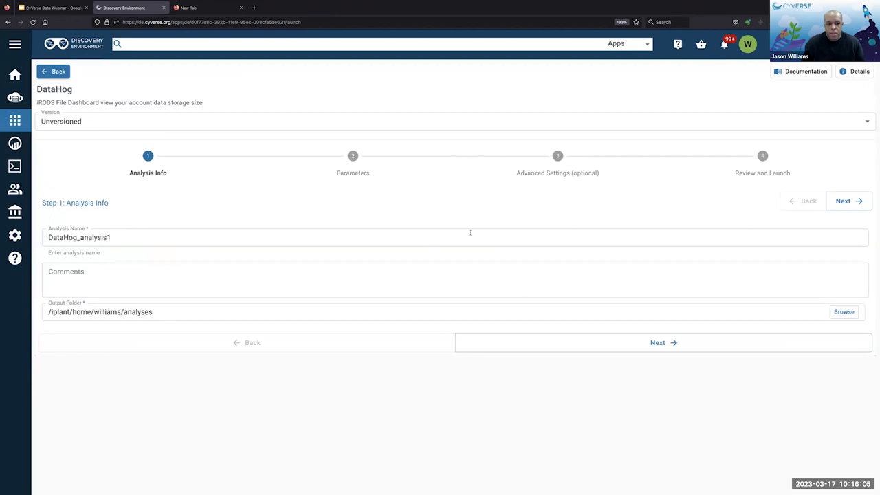
pyautogui.click(562, 339)
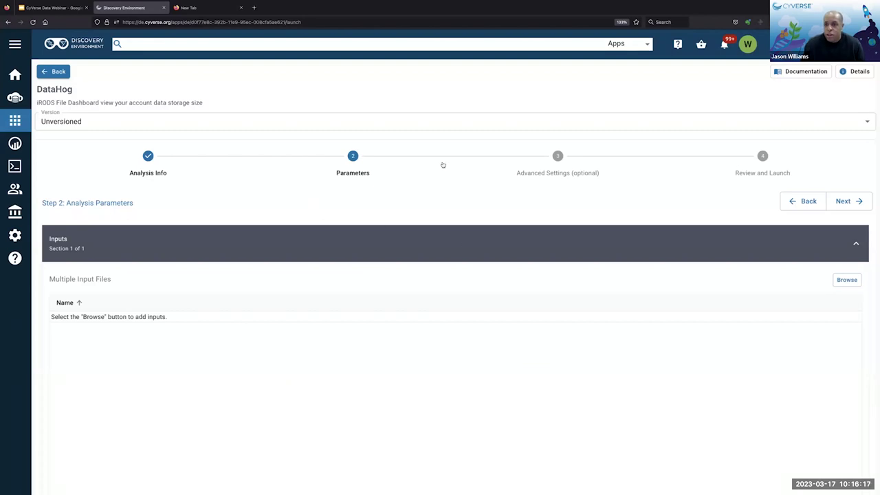
pyautogui.click(762, 156)
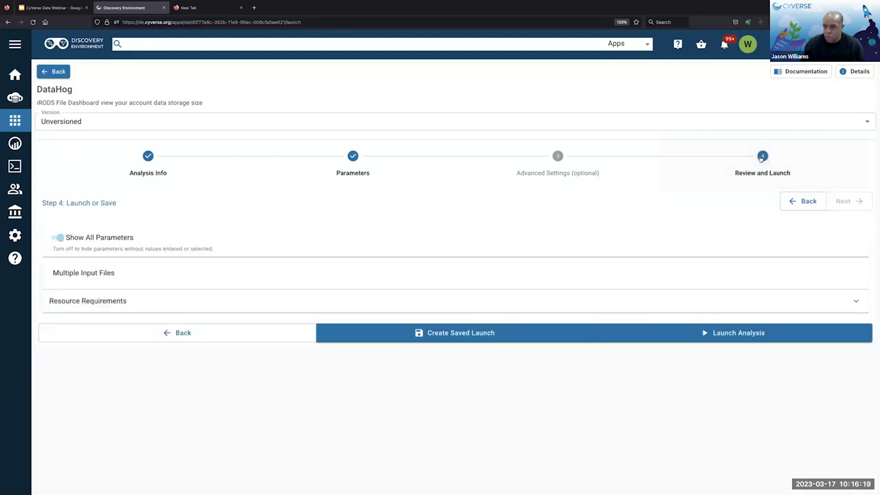
pyautogui.click(705, 335)
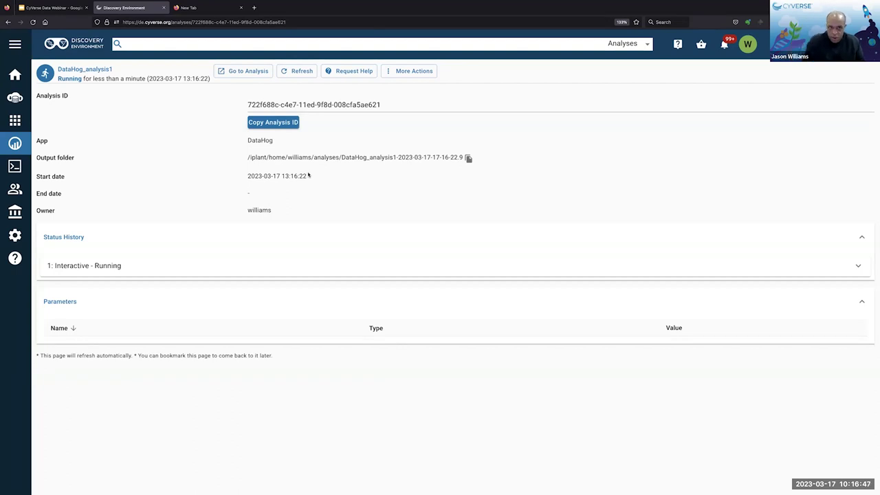
# Step: Open the running DataHog analysis and enlarge its import page to 170%
pyautogui.click(240, 72)
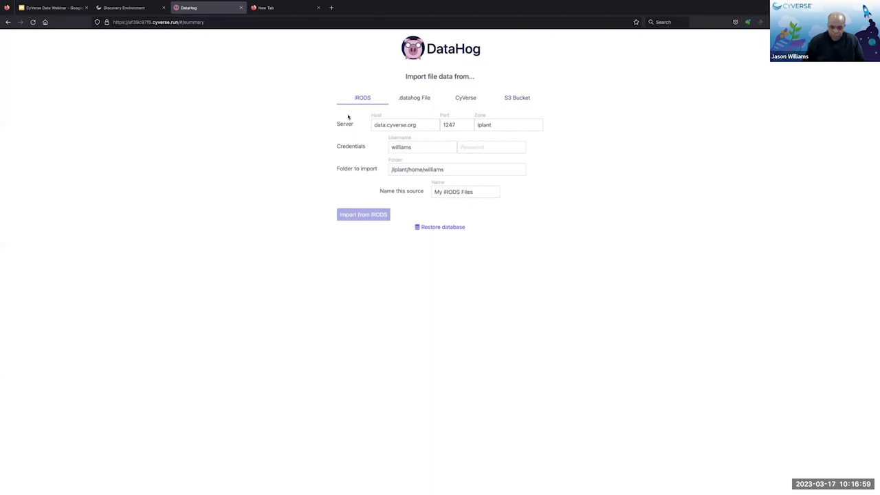
pyautogui.hotkey('ctrl', '+')
pyautogui.hotkey('ctrl', '+')
pyautogui.hotkey('ctrl', '+')
pyautogui.hotkey('ctrl', '+')
pyautogui.hotkey('ctrl', '+')
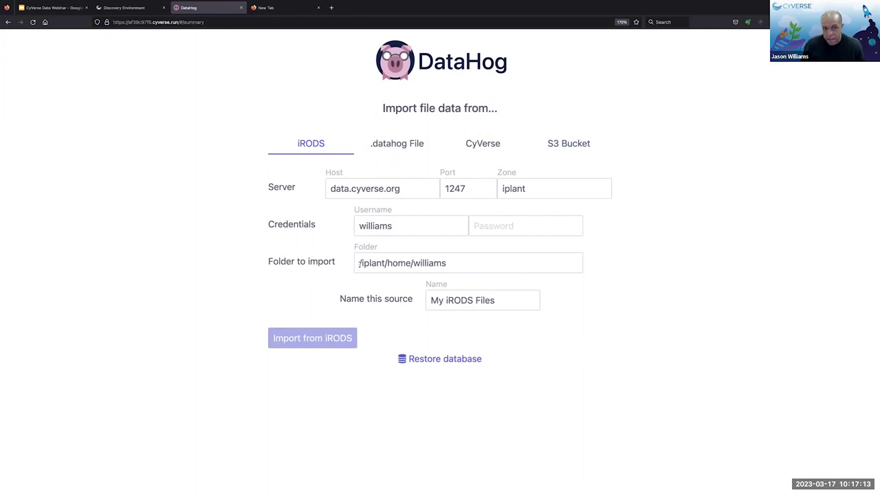
# Step: Browse the home data folder in the Discovery Environment and examine the contents of kallisto-rnaseq-jupyter and its required_files subfolder
pyautogui.click(121, 9)
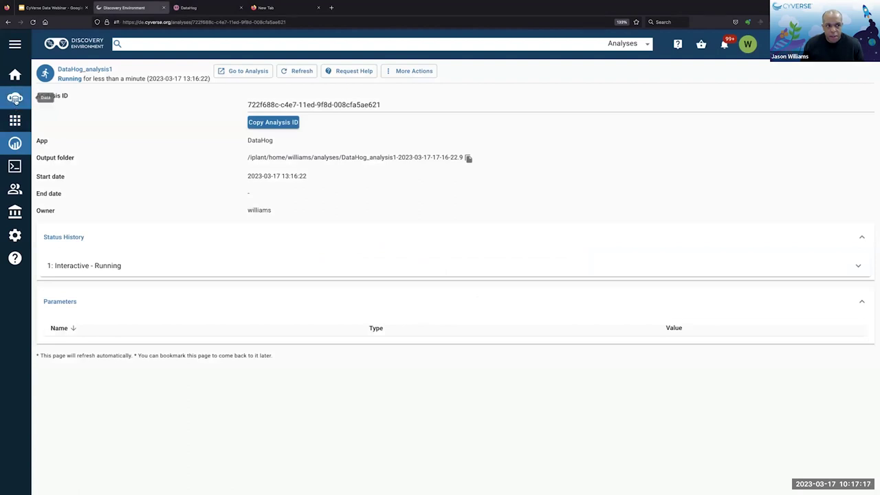
pyautogui.click(15, 98)
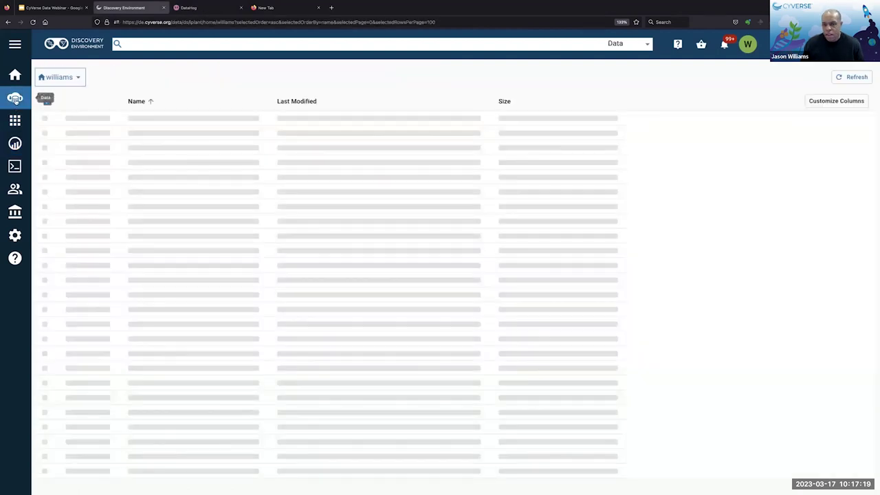
pyautogui.scroll(-3, 295, 163)
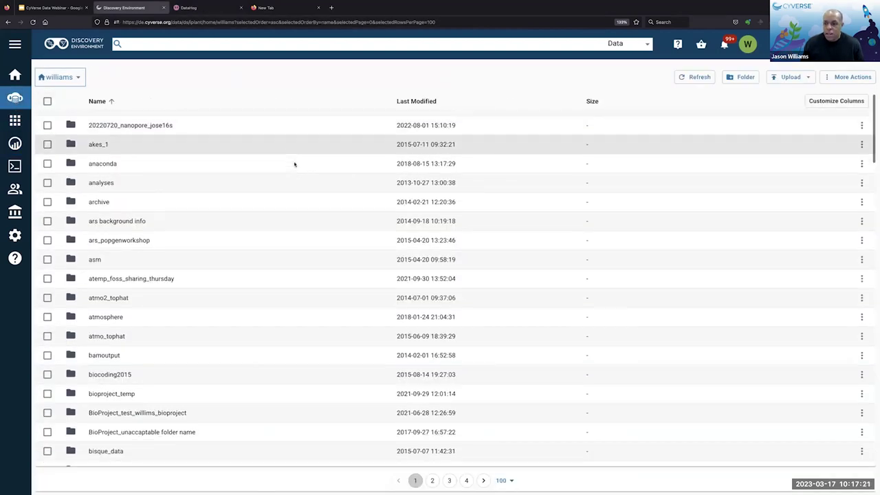
pyautogui.scroll(-10, 295, 163)
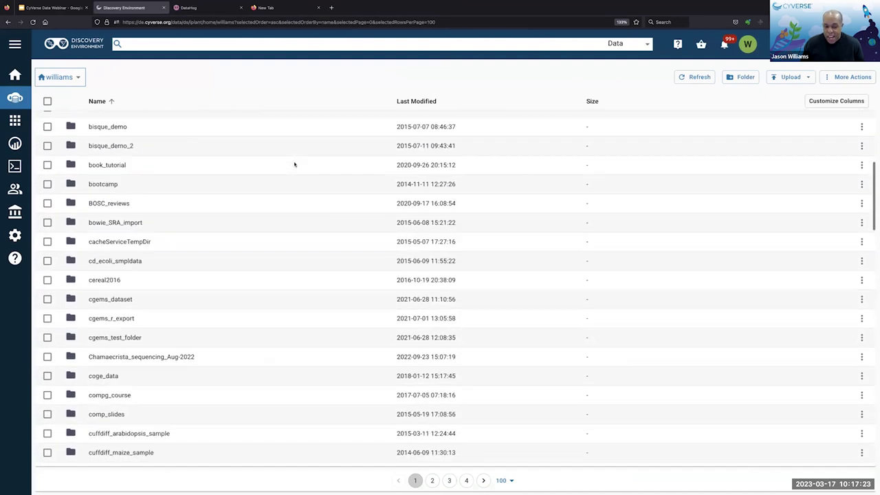
pyautogui.scroll(-12, 295, 164)
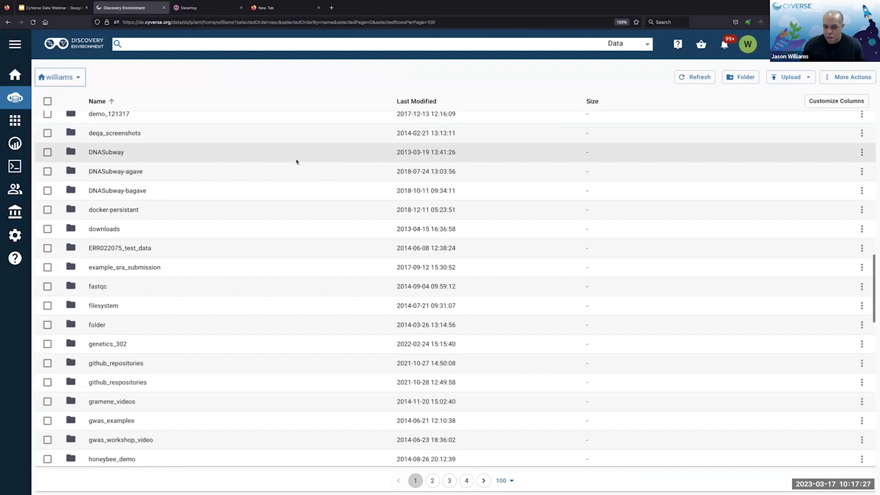
pyautogui.scroll(-8, 297, 162)
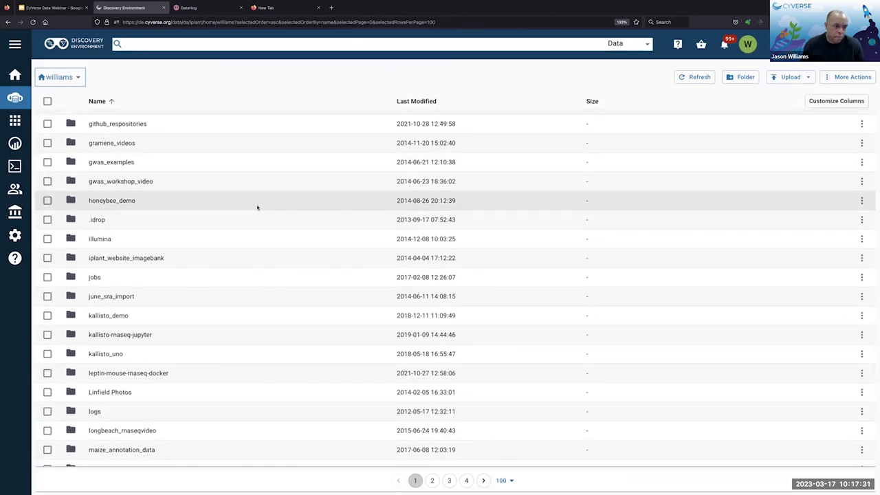
pyautogui.scroll(-2, 248, 209)
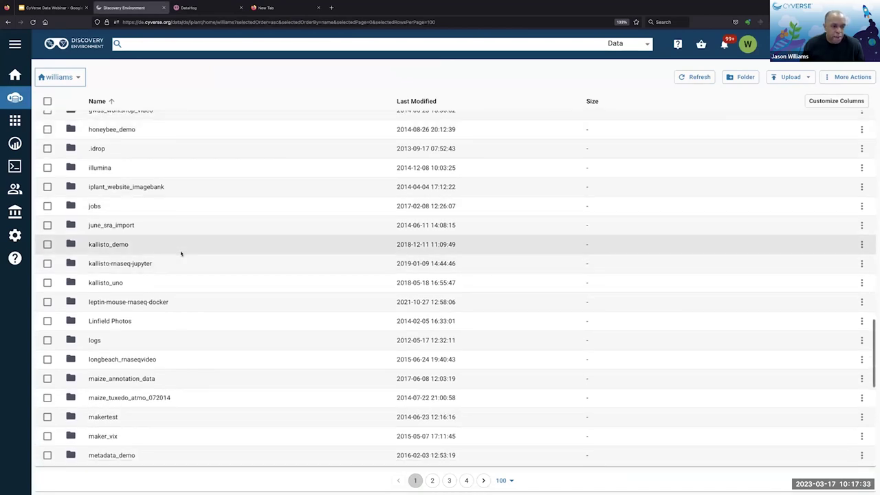
pyautogui.click(138, 264)
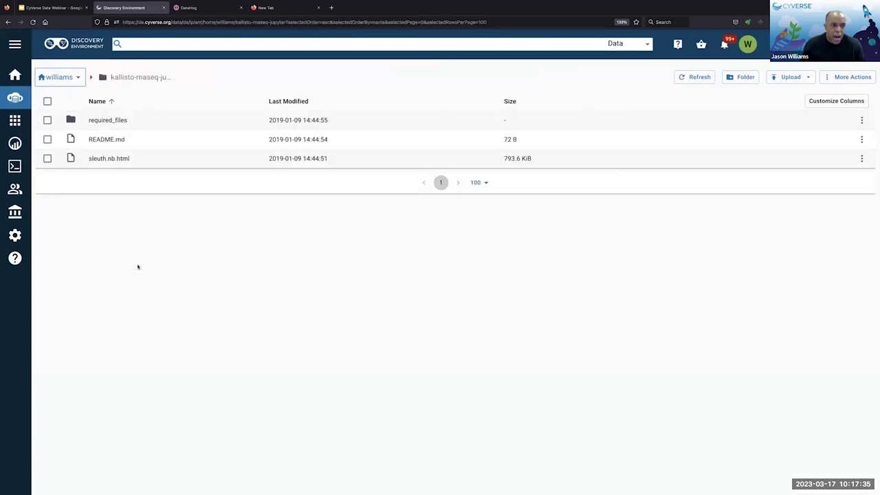
pyautogui.click(112, 120)
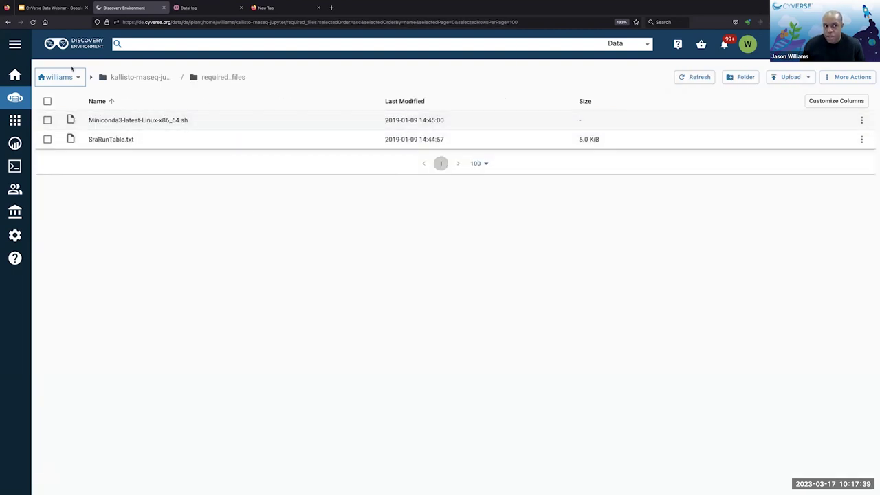
pyautogui.click(8, 23)
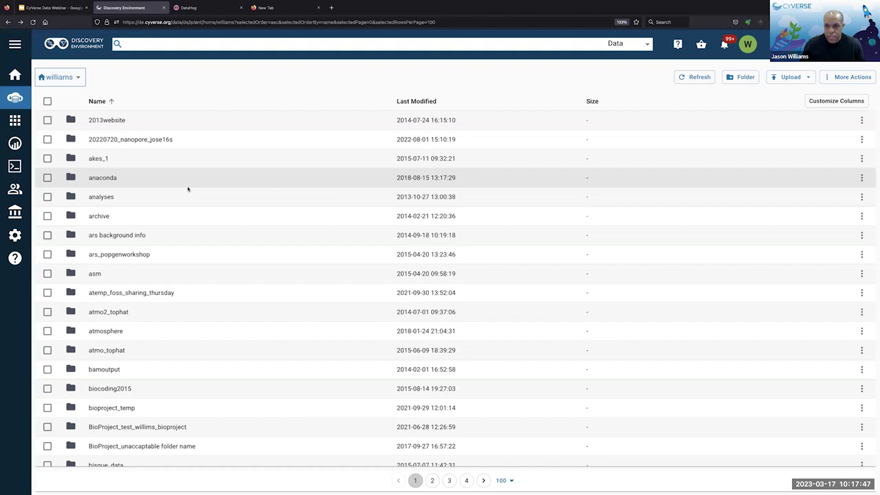
# Step: Examine the contents of the analyses, bamoutput and bioproject_temp folders, including biosample1, and return to the home folder
pyautogui.click(101, 198)
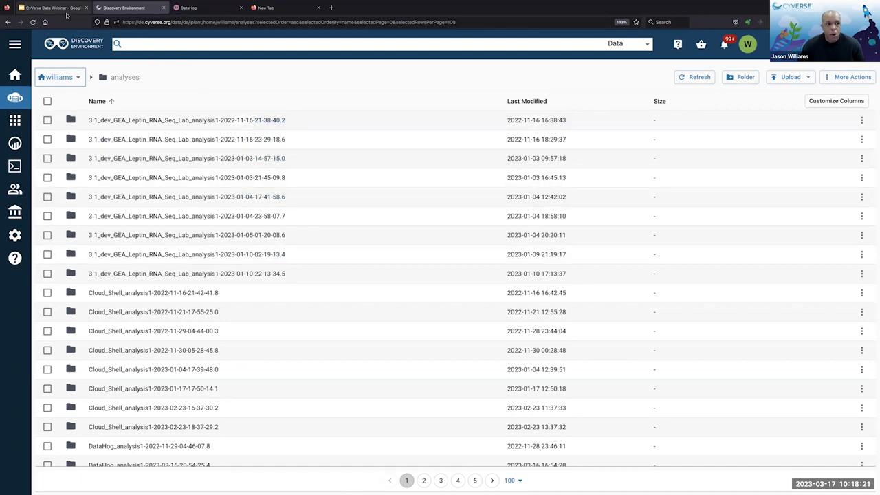
pyautogui.click(7, 22)
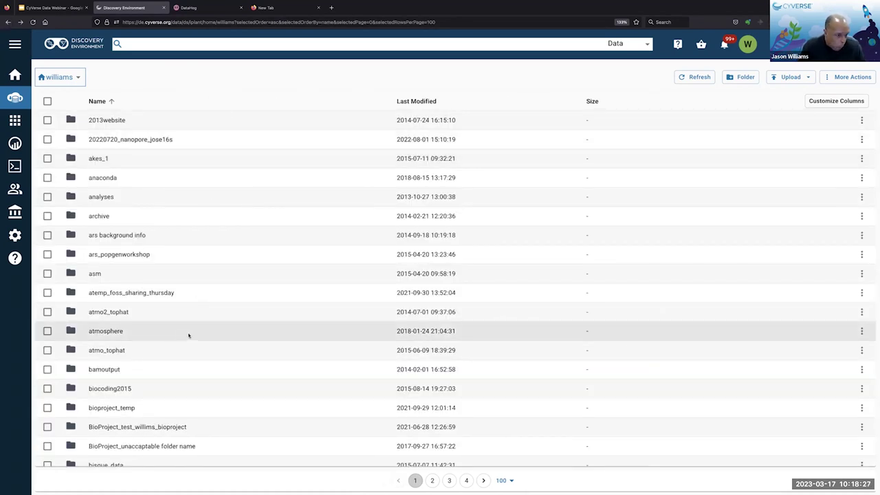
pyautogui.click(100, 370)
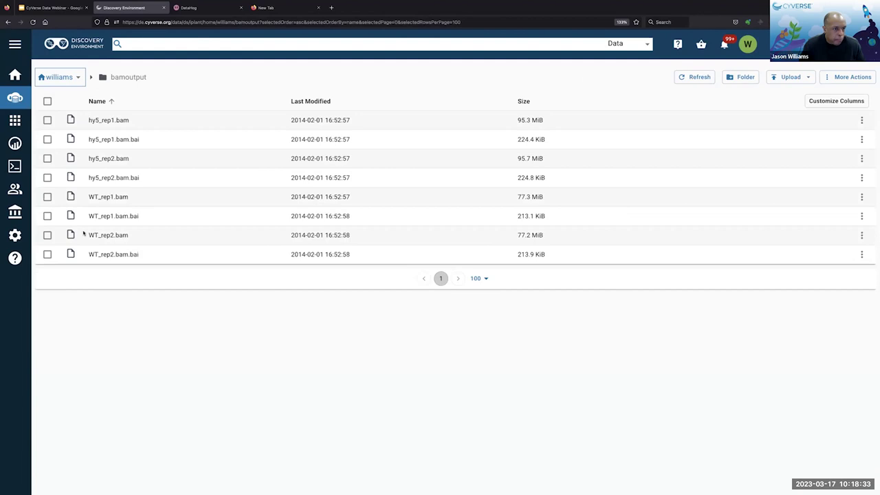
pyautogui.click(8, 22)
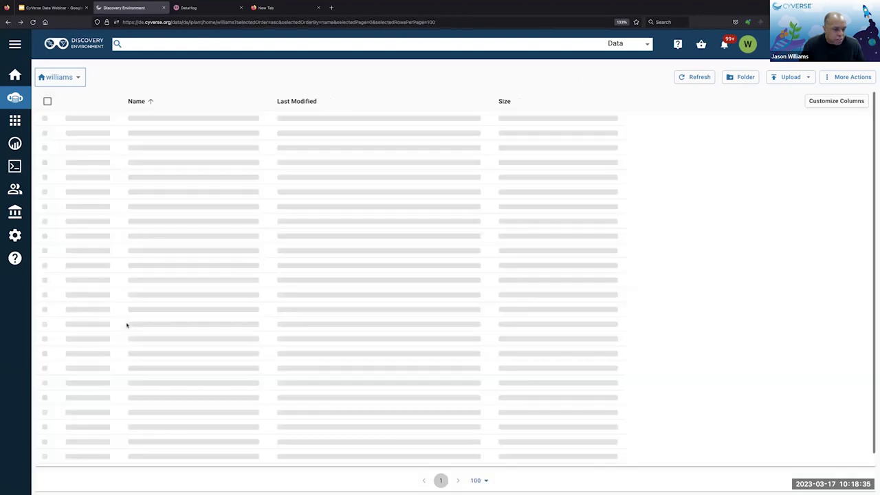
pyautogui.click(121, 408)
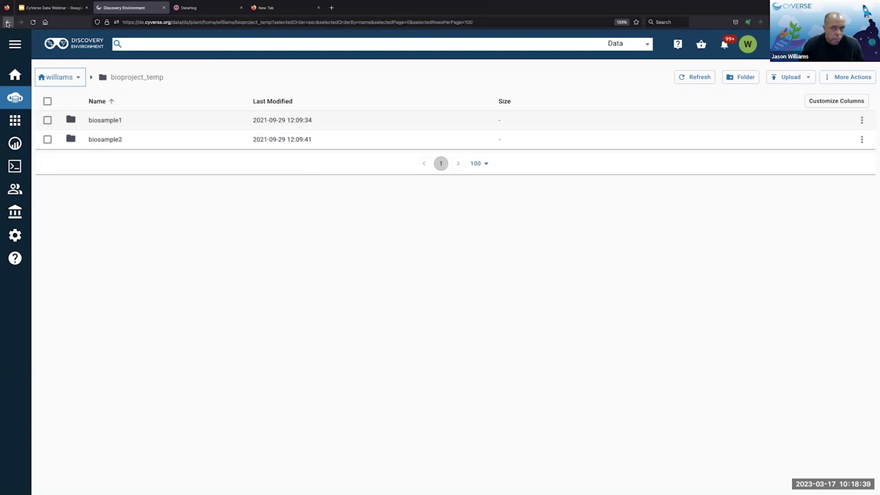
pyautogui.click(110, 121)
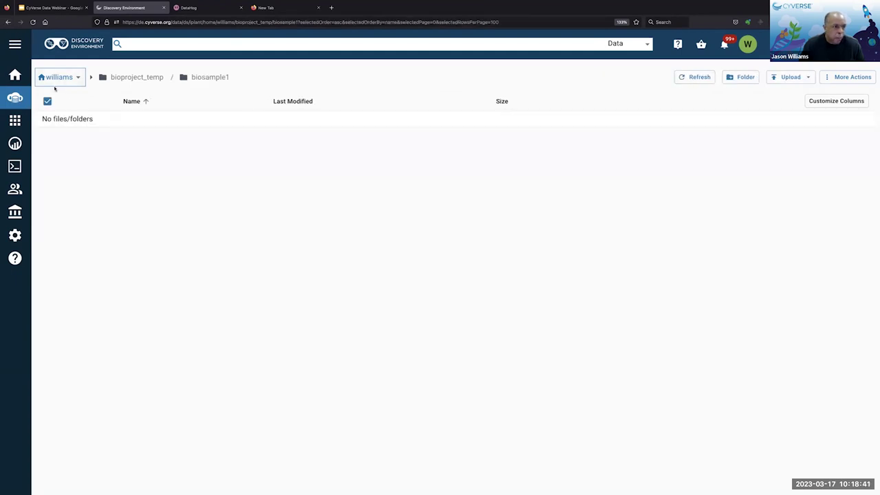
pyautogui.click(7, 22)
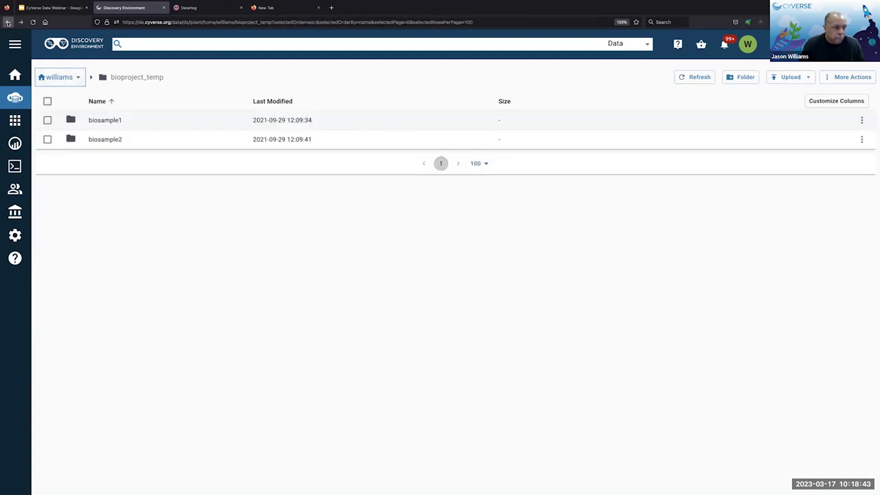
pyautogui.click(7, 22)
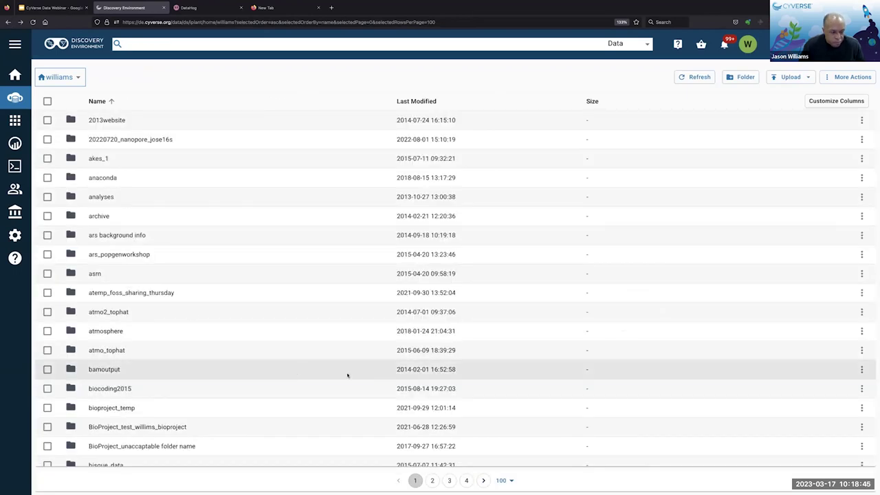
# Step: Copy the path of the bamoutput folder and enter it as the iRODS folder to import in DataHog, replacing the home folder path
pyautogui.click(863, 370)
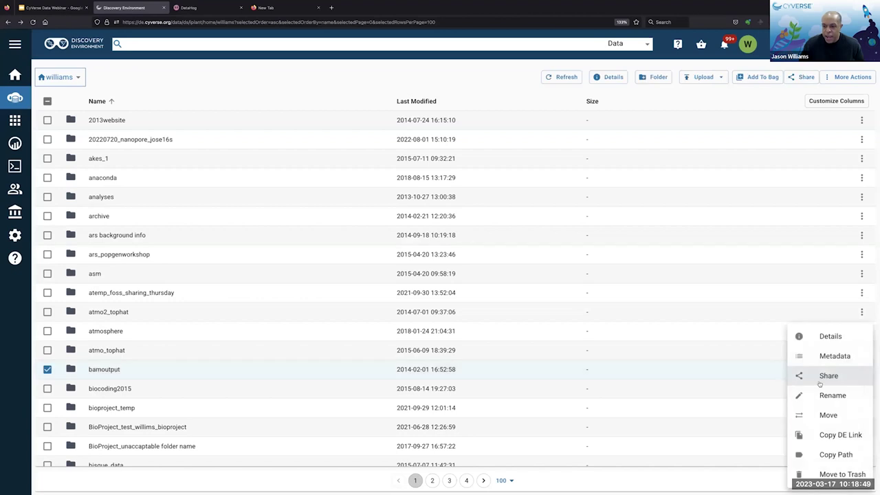
pyautogui.click(836, 455)
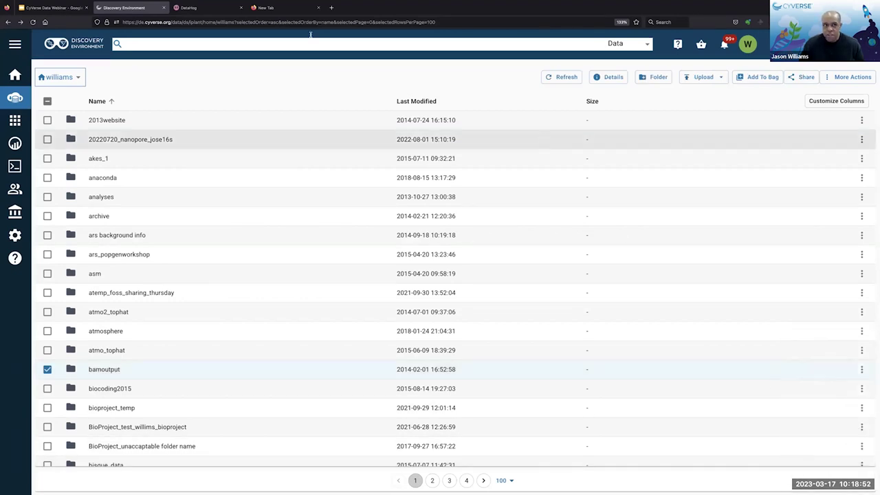
pyautogui.click(208, 8)
pyautogui.moveTo(450, 264); pyautogui.dragTo(285, 251)
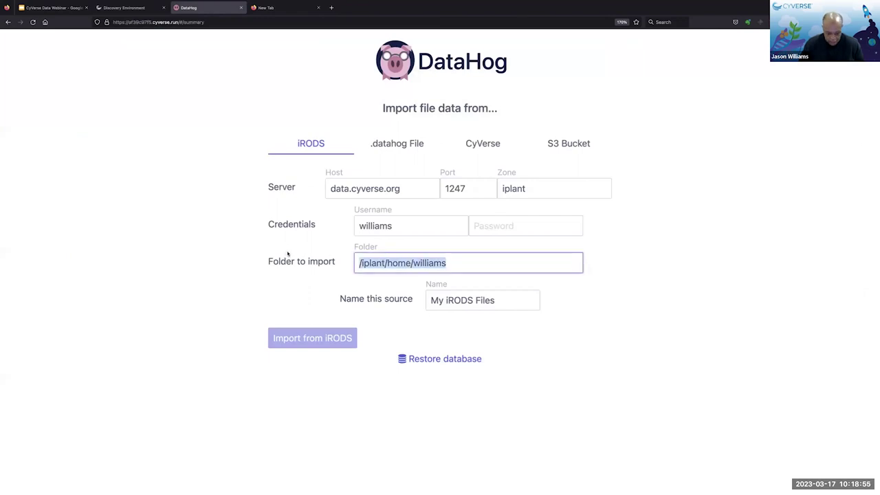
pyautogui.write('/iplant/home/williams/bamoutput')
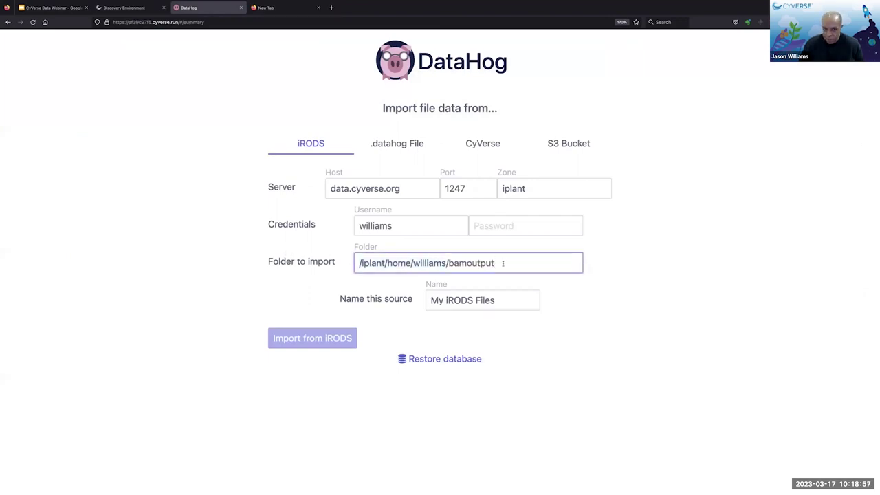
# Step: Enter the account password in the iRODS credentials and import the bamoutput folder into DataHog
pyautogui.click(493, 222)
pyautogui.write('••••••')
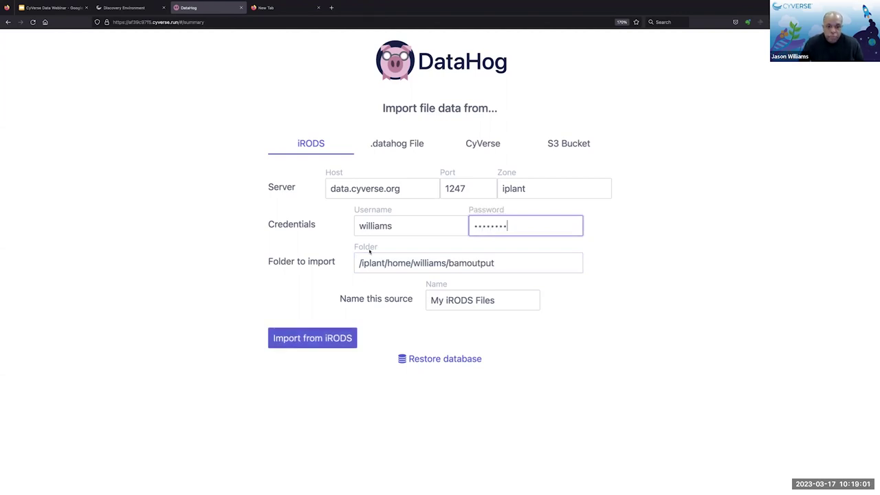
pyautogui.click(313, 340)
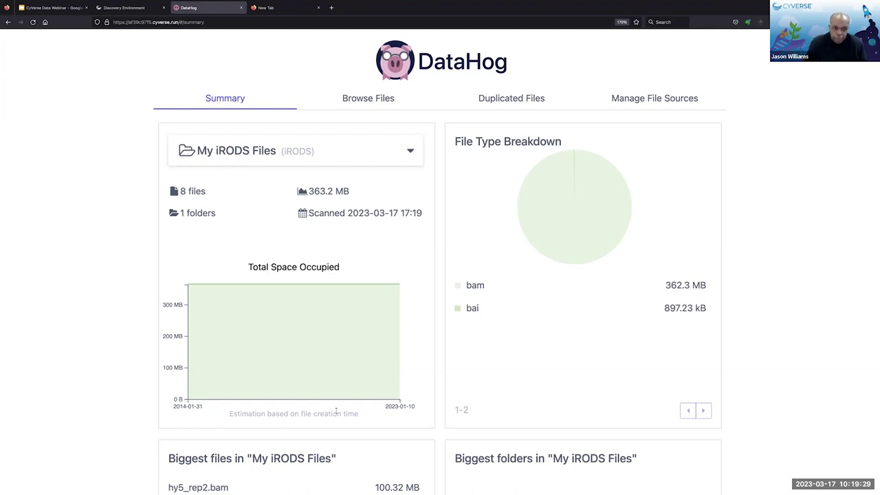
# Step: Examine the DataHog summary of the imported files, including space occupied, file type breakdown, and biggest, newest and oldest files
pyautogui.scroll(-5, 86, 291)
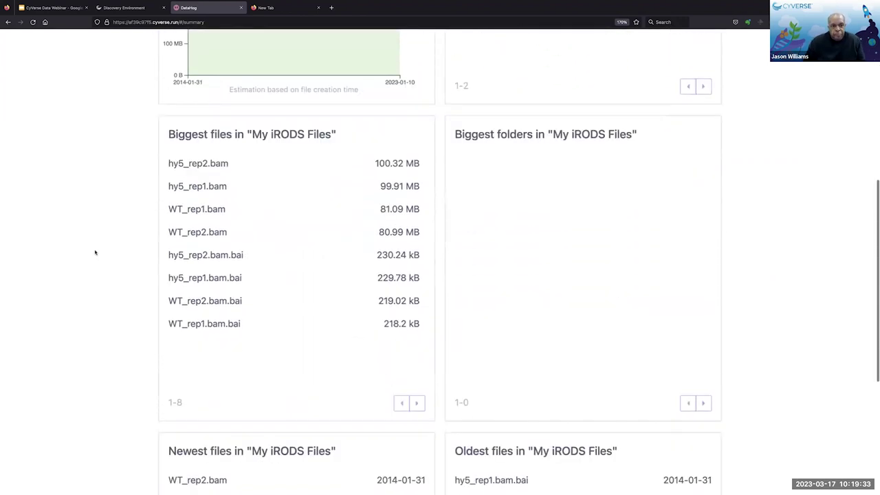
pyautogui.scroll(6, 197, 222)
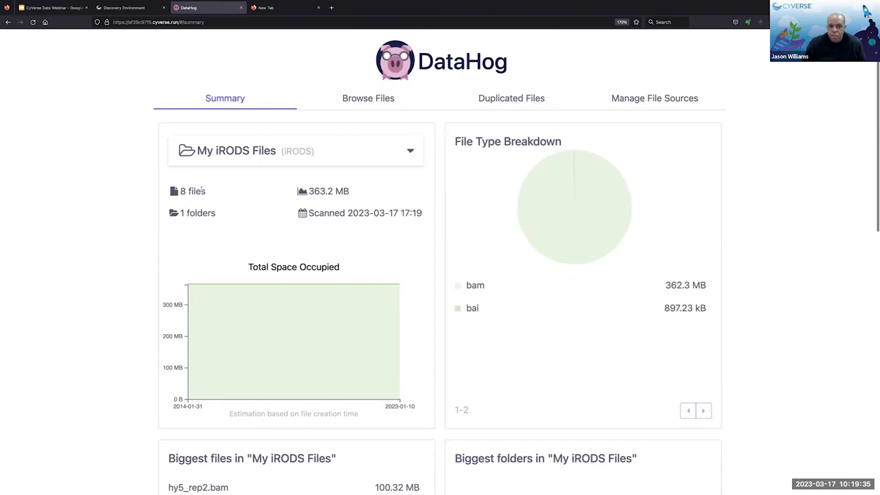
pyautogui.scroll(-2, 207, 145)
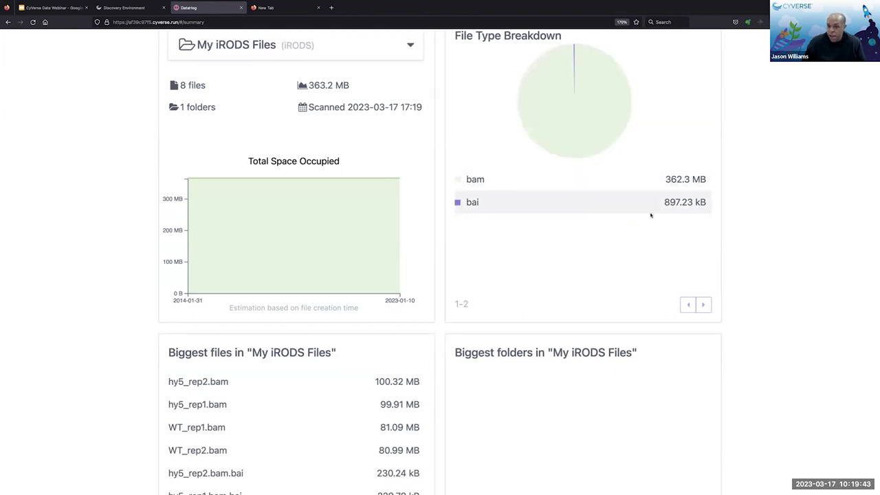
pyautogui.scroll(-5, 644, 182)
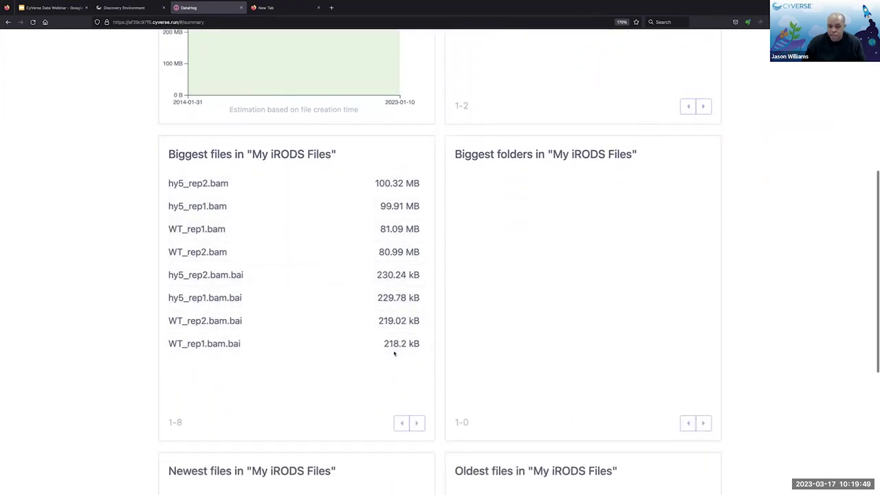
pyautogui.scroll(-6, 398, 351)
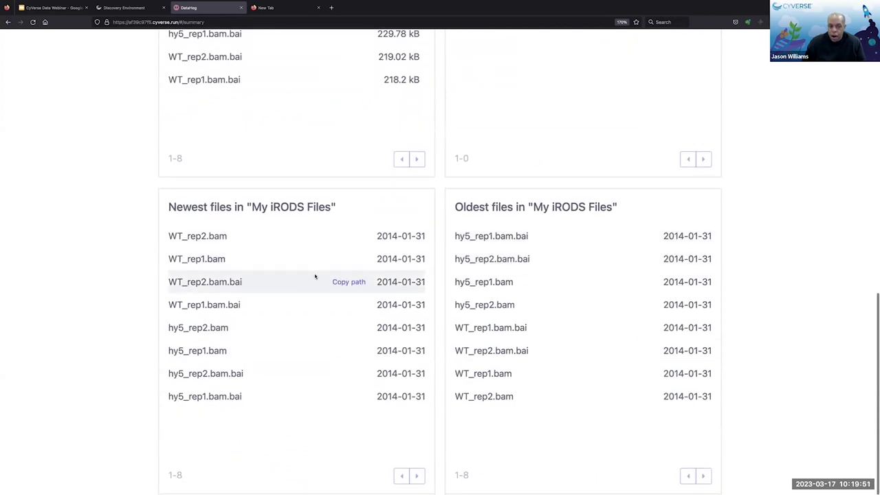
pyautogui.scroll(1, 340, 309)
pyautogui.scroll(10, 340, 309)
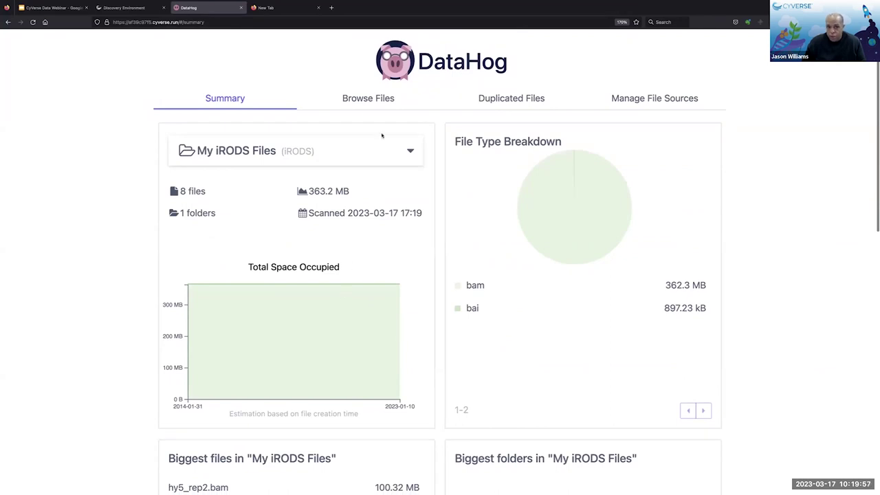
# Step: Browse the files inside the My iRODS Files source and check the duplicated files by identical checksums
pyautogui.click(368, 102)
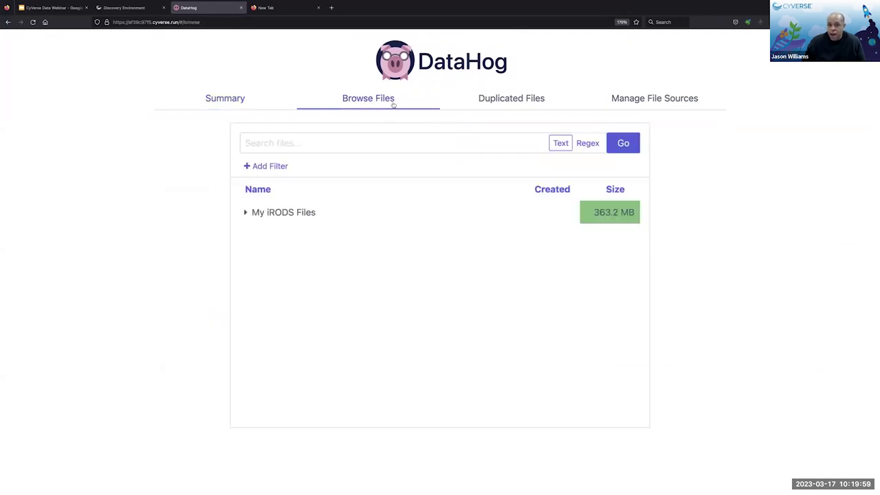
pyautogui.click(244, 214)
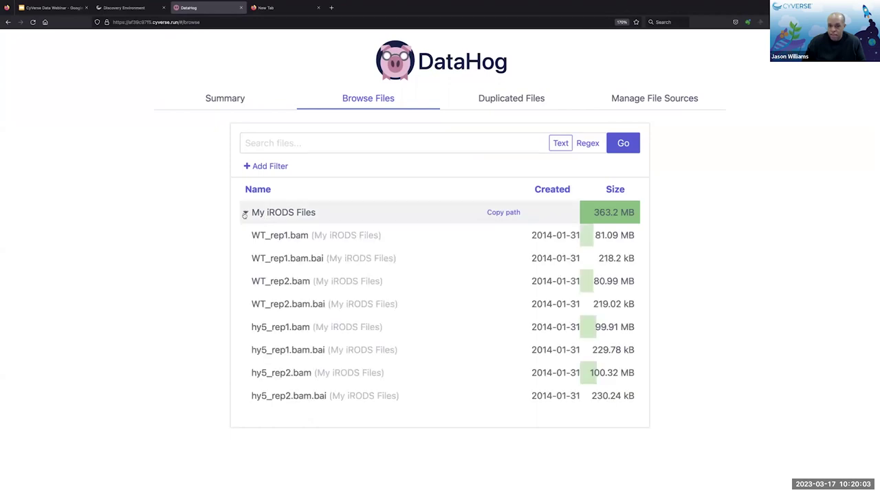
pyautogui.click(520, 104)
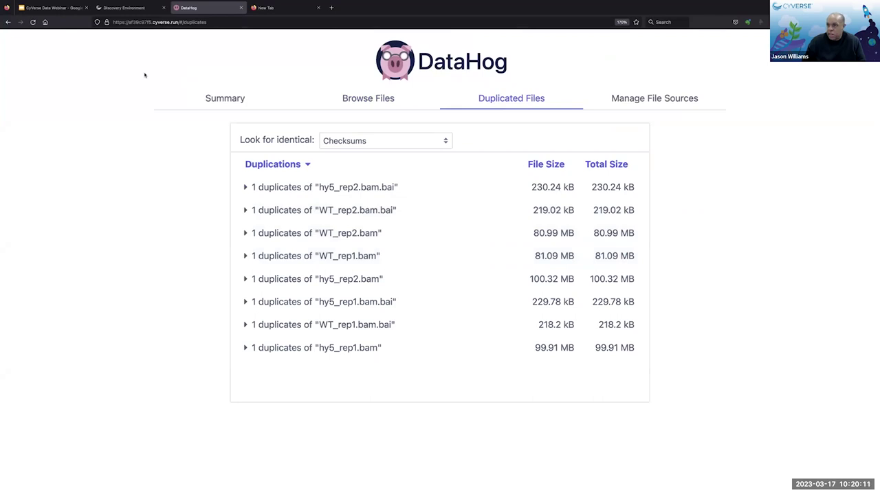
# Step: Switch to the CyVerse Data Webinar slides and present from the Data Hog slide to the answer on deleting data, ending the slideshow there
pyautogui.click(46, 8)
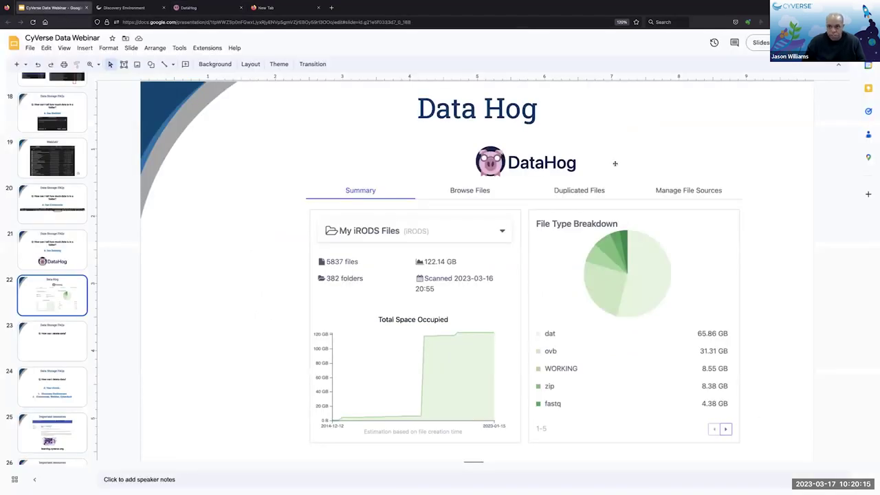
pyautogui.click(764, 42)
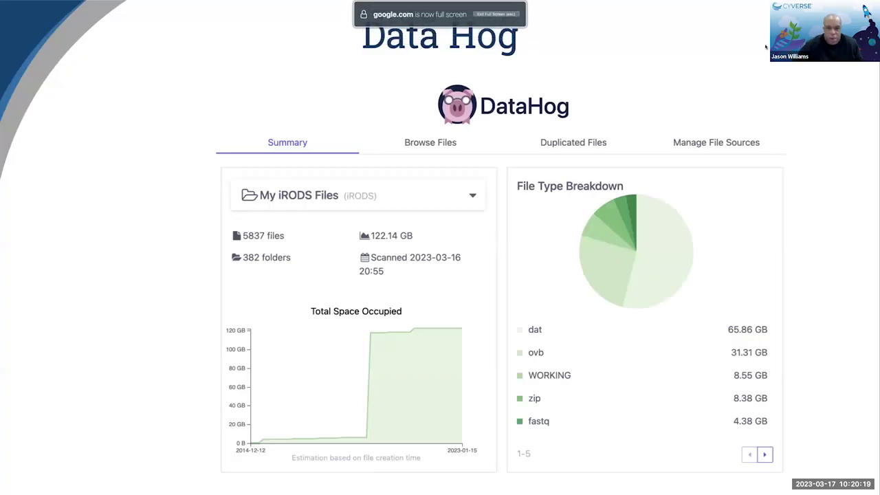
pyautogui.press('Right')
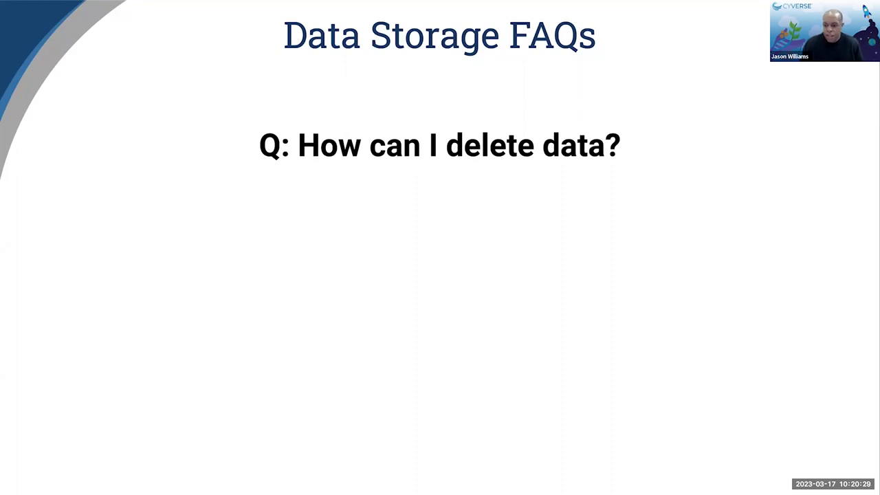
pyautogui.press('Right')
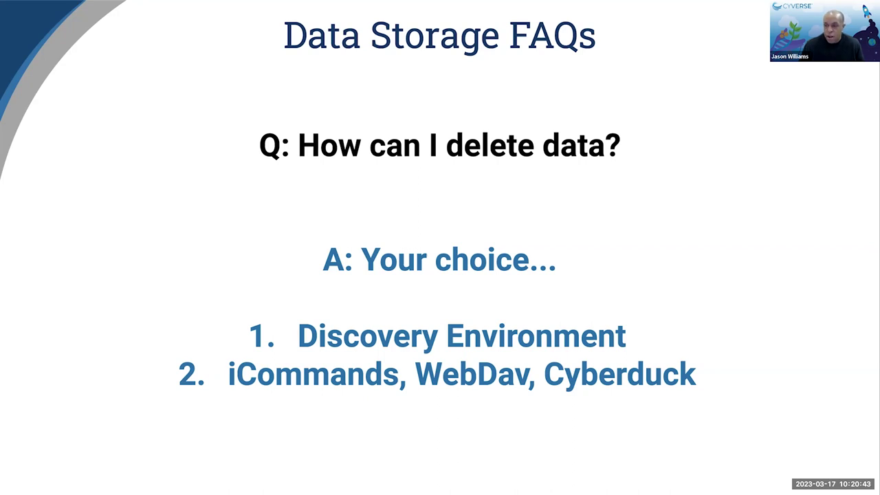
pyautogui.press('Right')
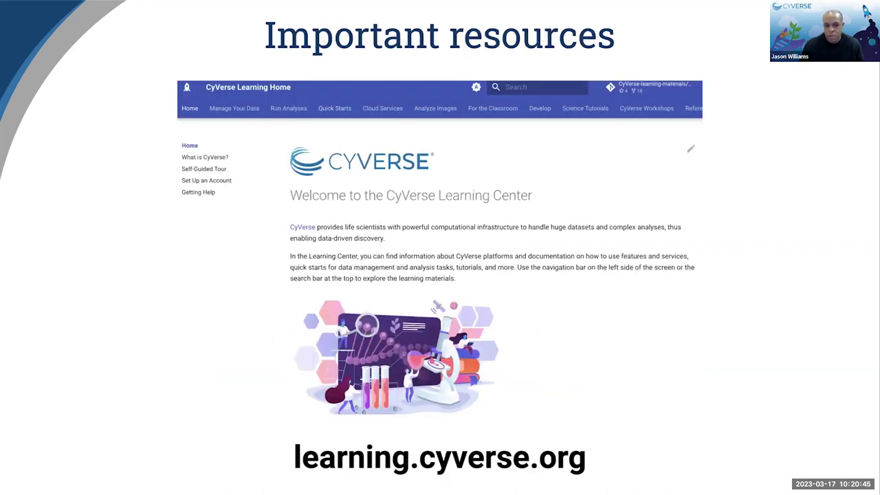
pyautogui.press('Left')
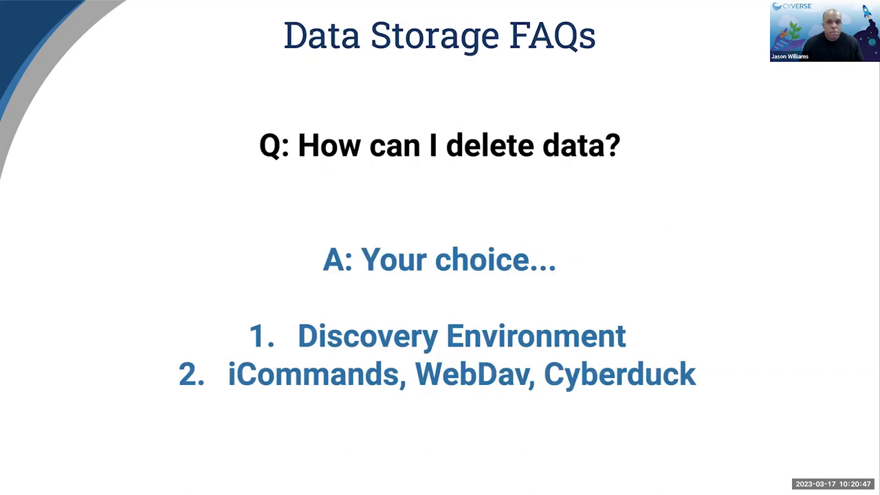
pyautogui.press('Escape')
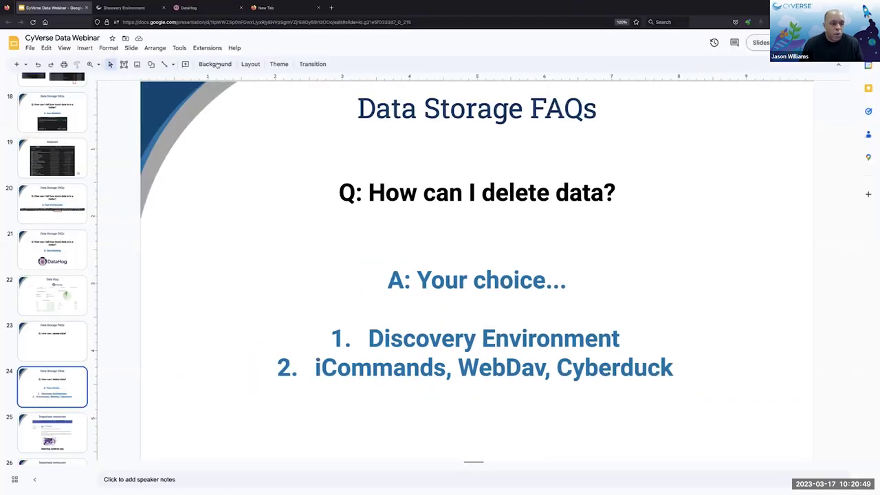
pyautogui.scroll(-5, 68, 180)
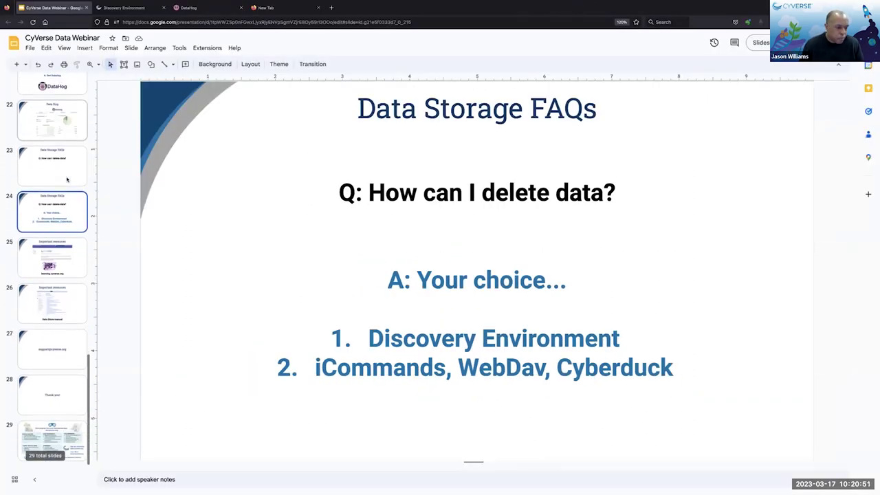
# Step: Switch to the Discovery Environment, deselect bamoutput, check the contents of bioproject_temp and return to the home folder
pyautogui.click(302, 7)
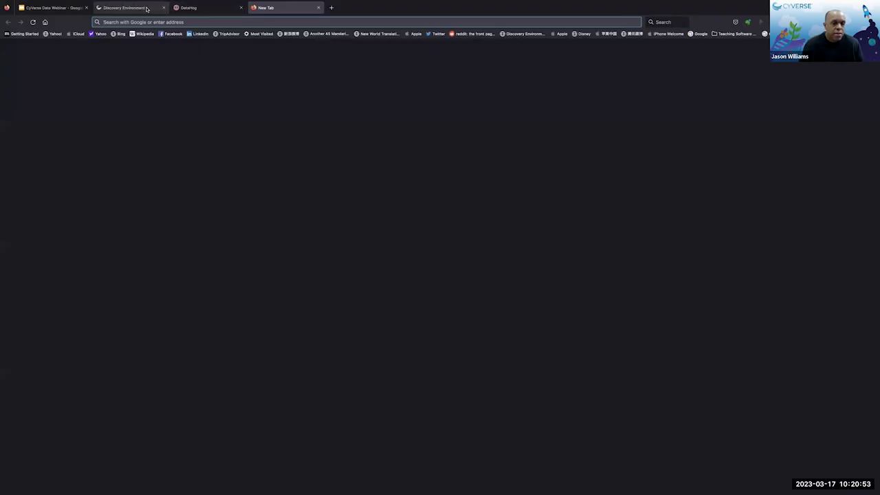
pyautogui.click(148, 9)
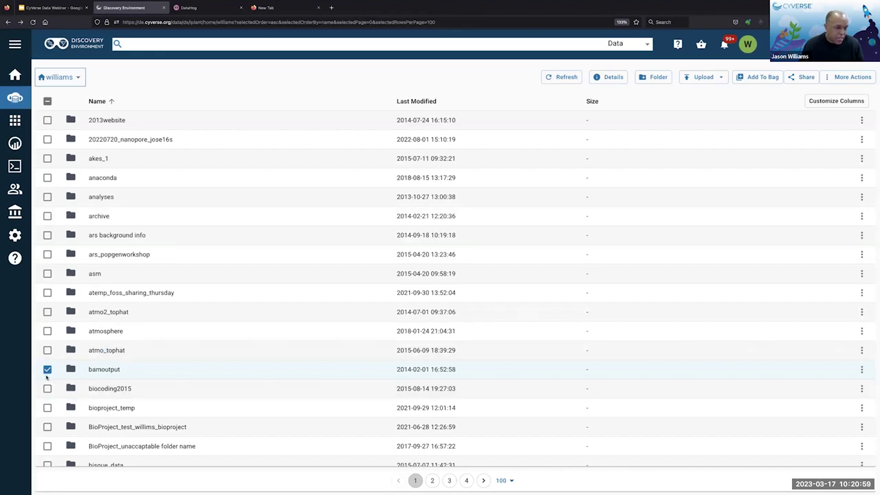
pyautogui.click(48, 369)
pyautogui.click(108, 408)
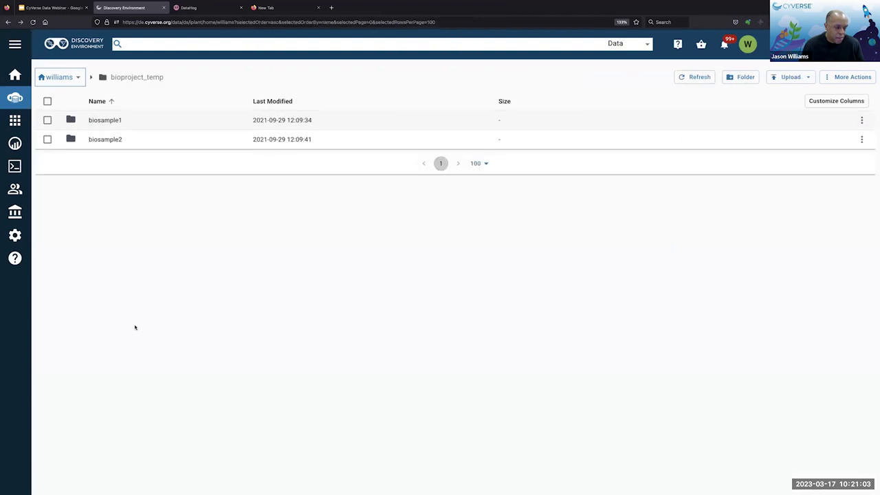
pyautogui.hotkey('alt', 'Left')
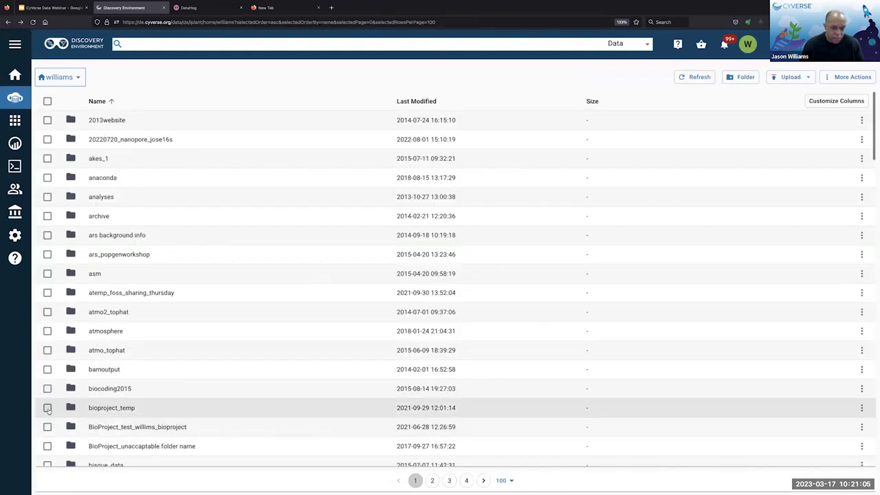
# Step: Move the bioproject_temp folder from the home folder to the trash
pyautogui.click(48, 408)
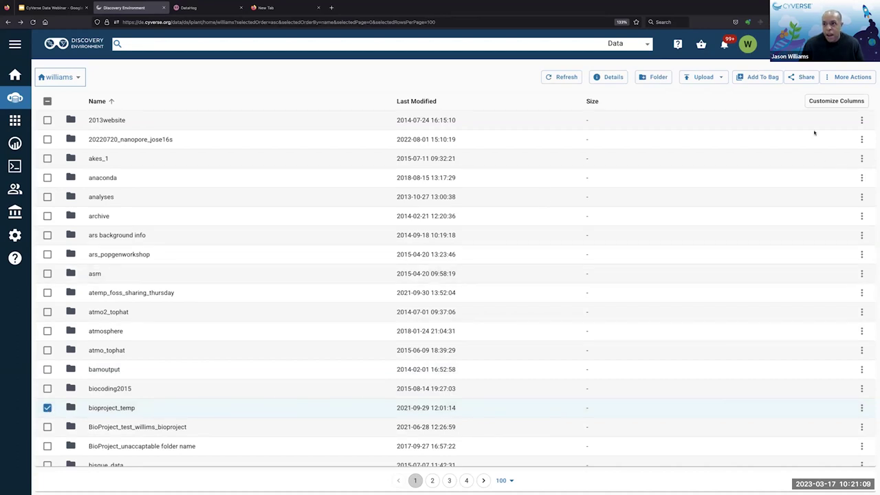
pyautogui.click(830, 81)
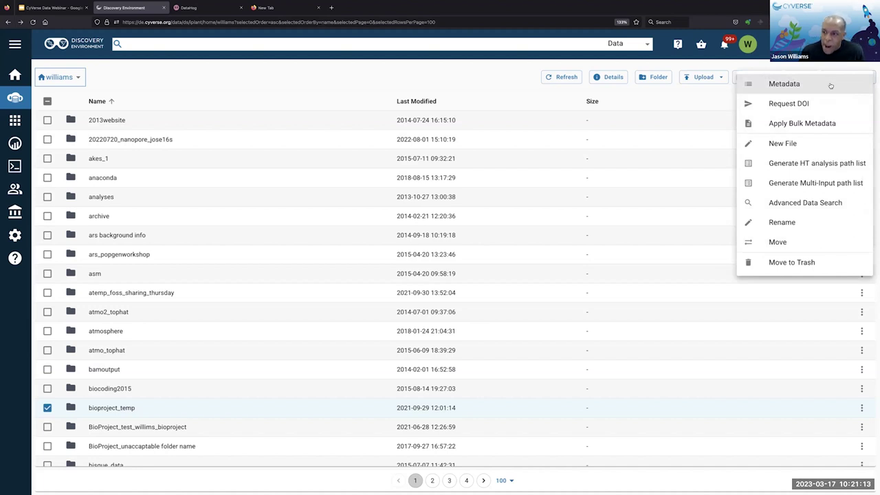
pyautogui.click(793, 263)
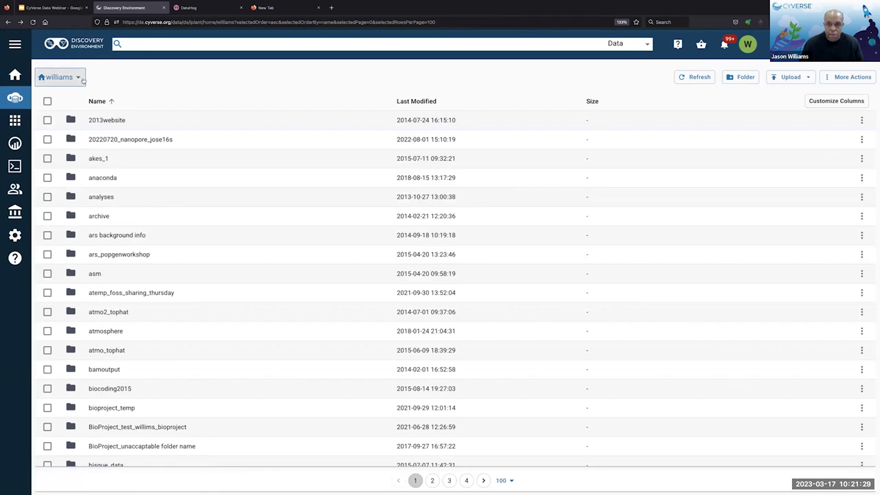
# Step: View and refresh the Trash folder, return to the home folder, and reopen Trash to check for the deleted bioproject_temp folder
pyautogui.click(14, 45)
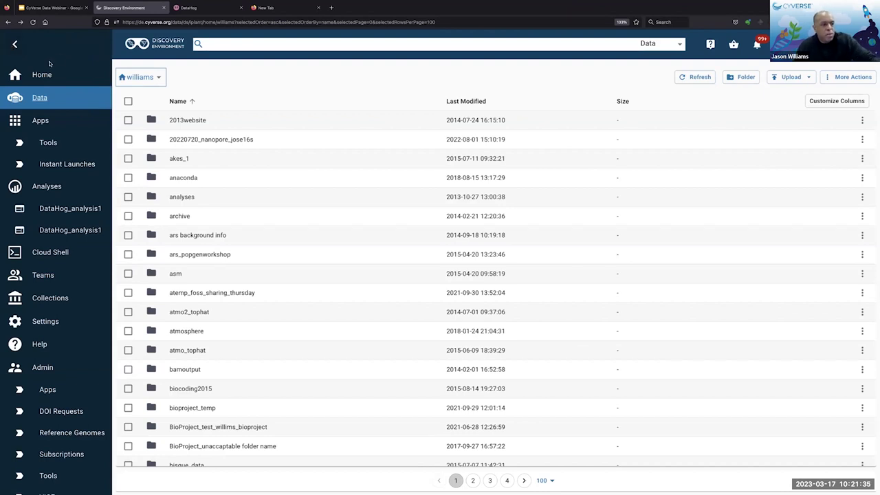
pyautogui.scroll(-1, 27, 68)
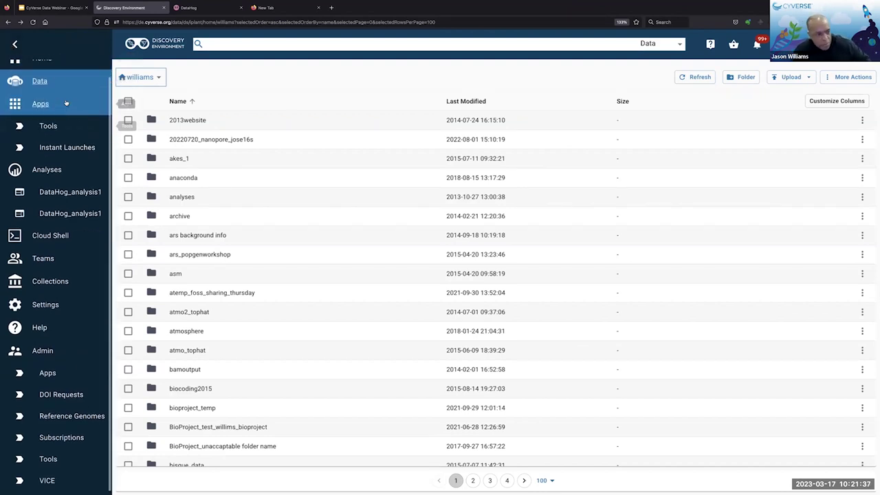
pyautogui.click(157, 79)
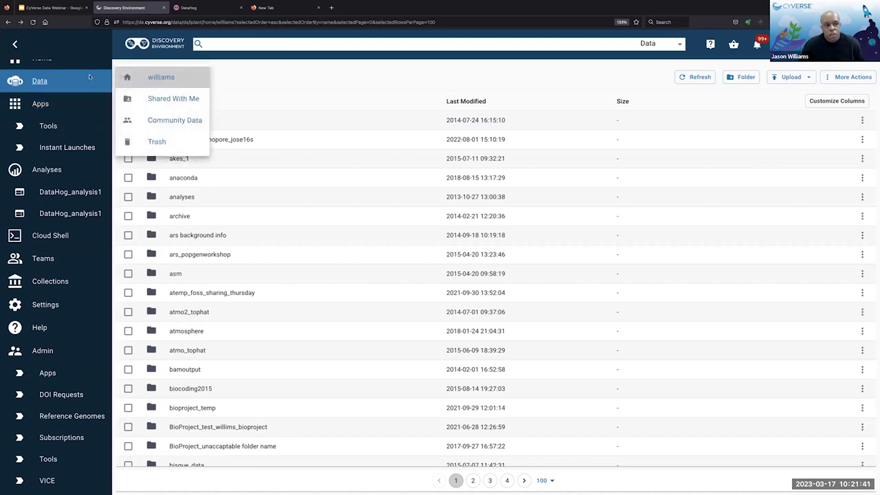
pyautogui.click(156, 143)
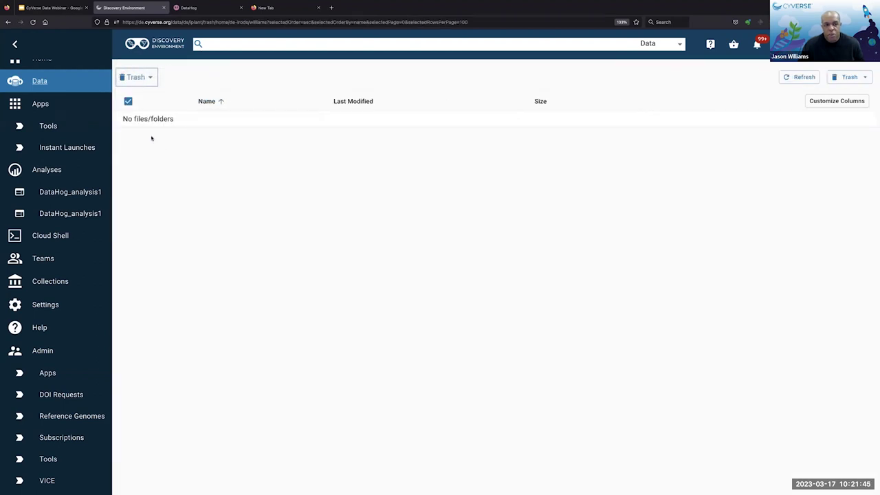
pyautogui.click(796, 79)
pyautogui.click(145, 78)
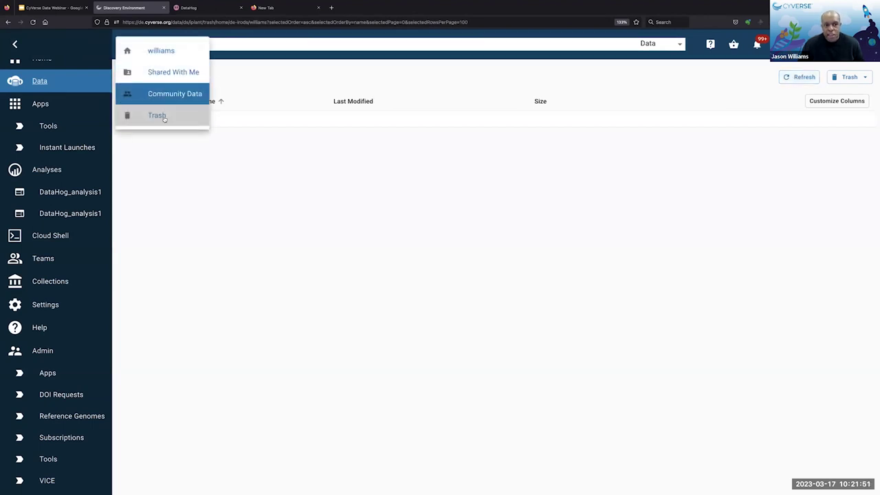
pyautogui.click(163, 51)
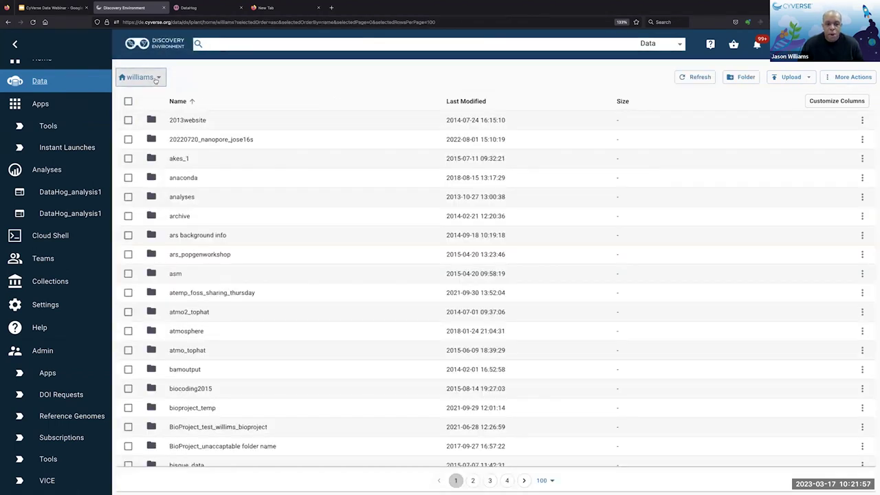
pyautogui.click(155, 81)
pyautogui.click(161, 141)
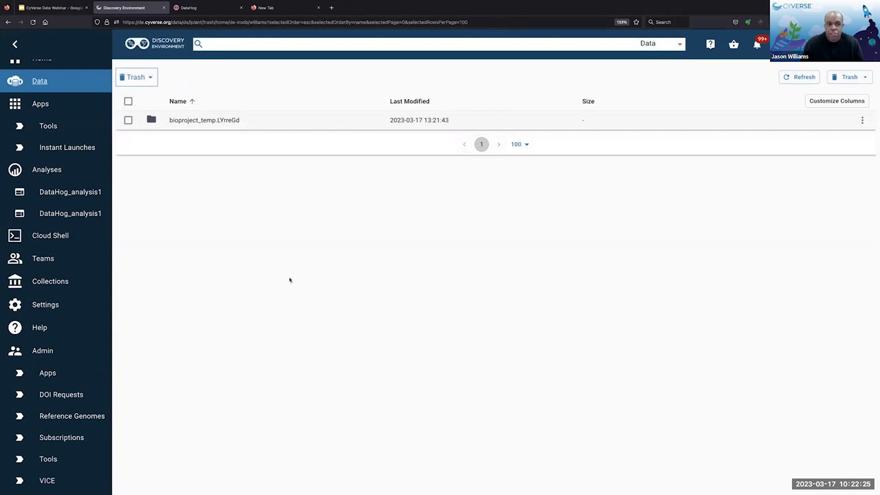
# Step: Select the deleted bioproject_temp folder in the trash and permanently empty the trash, confirming the deletion
pyautogui.click(128, 121)
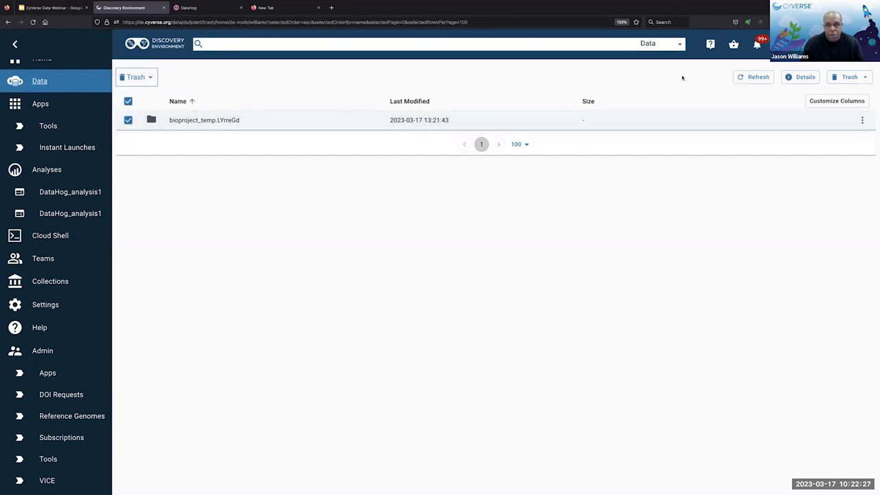
pyautogui.click(850, 78)
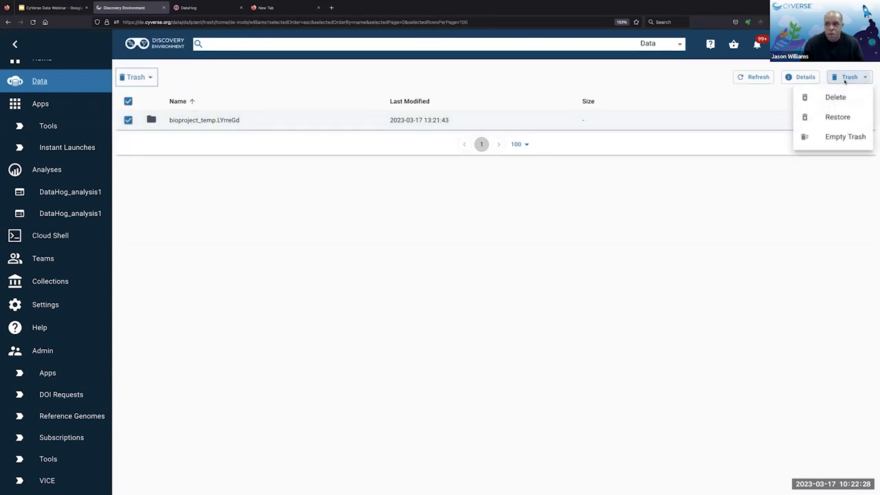
pyautogui.click(855, 138)
pyautogui.click(543, 288)
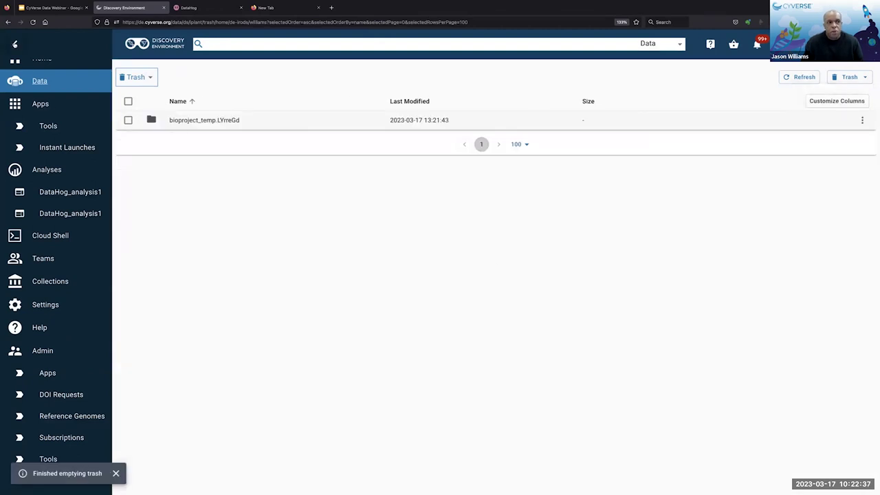
# Step: Return to the Discovery Environment dashboard and check the data storage usage under Resource Usage
pyautogui.click(15, 44)
pyautogui.click(15, 44)
pyautogui.click(35, 75)
pyautogui.moveTo(185, 266)
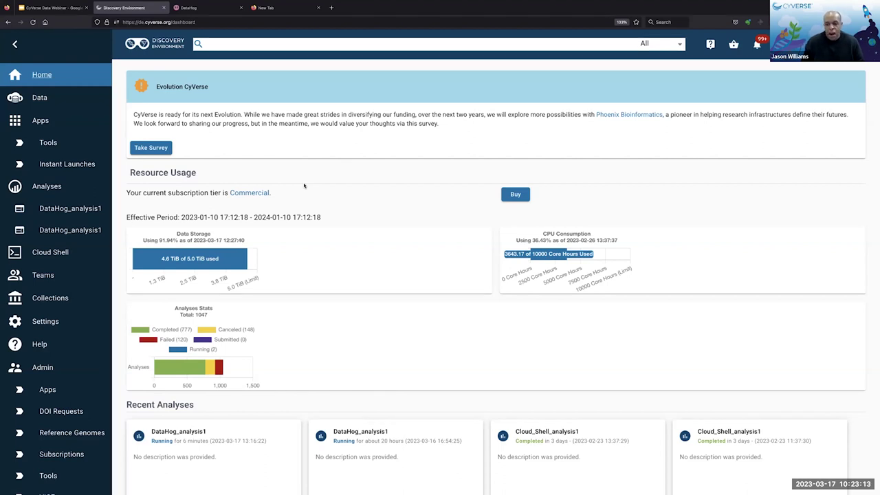
# Step: Switch to the CyVerse Data Webinar slides and present from the answer on deleting data through the Important resources slides to the support contact
pyautogui.click(52, 7)
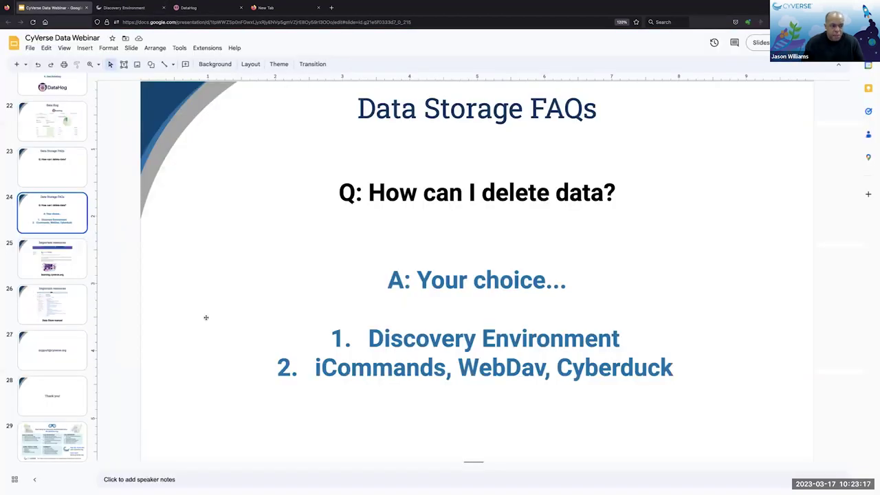
pyautogui.click(760, 43)
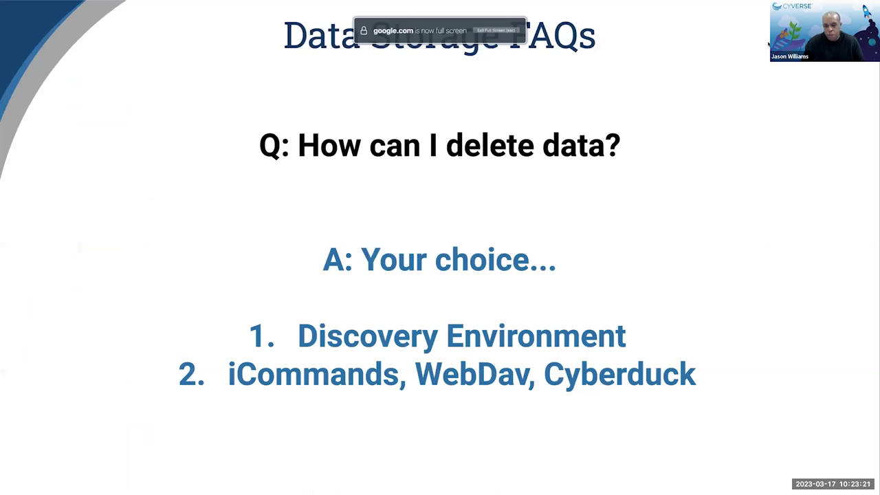
pyautogui.press('Right')
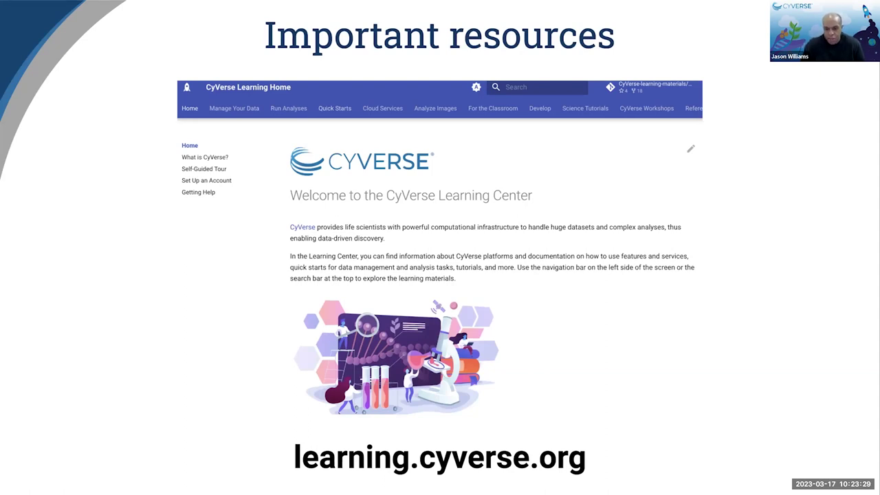
pyautogui.press('Right')
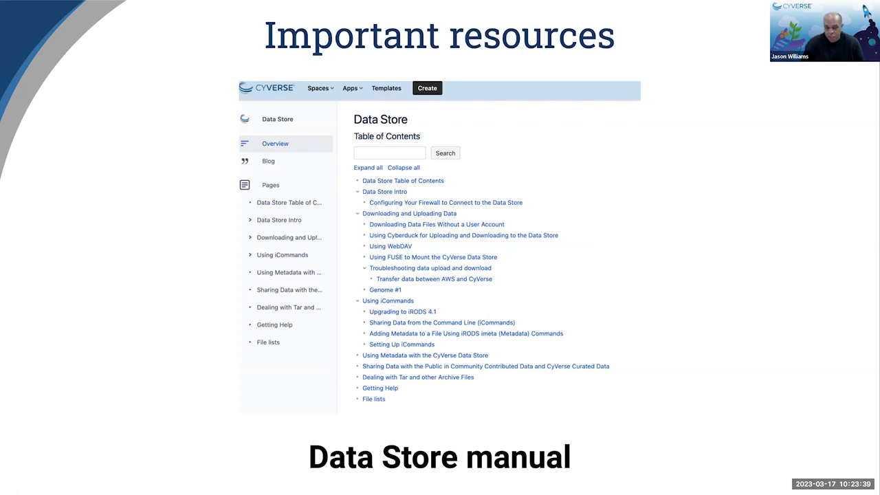
pyautogui.press('Right')
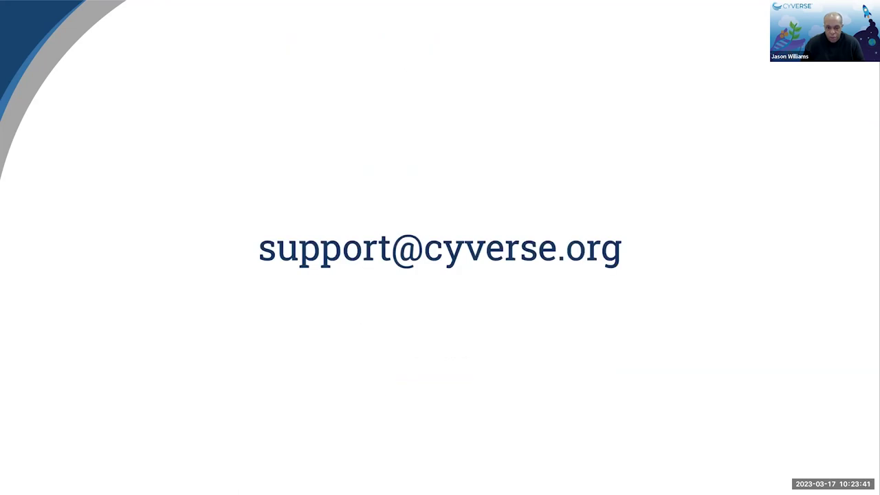
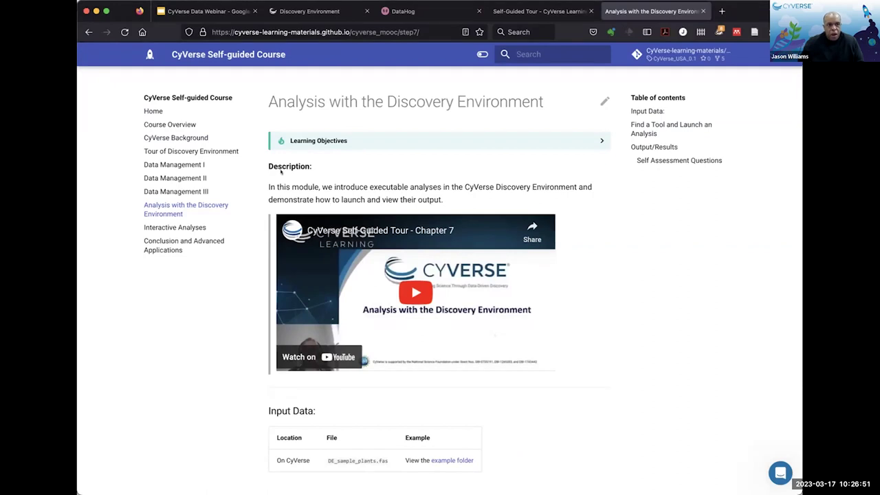
# Step: Switch to the Discovery Environment, open the home data folder, and view the available upload options without choosing one
pyautogui.click(301, 13)
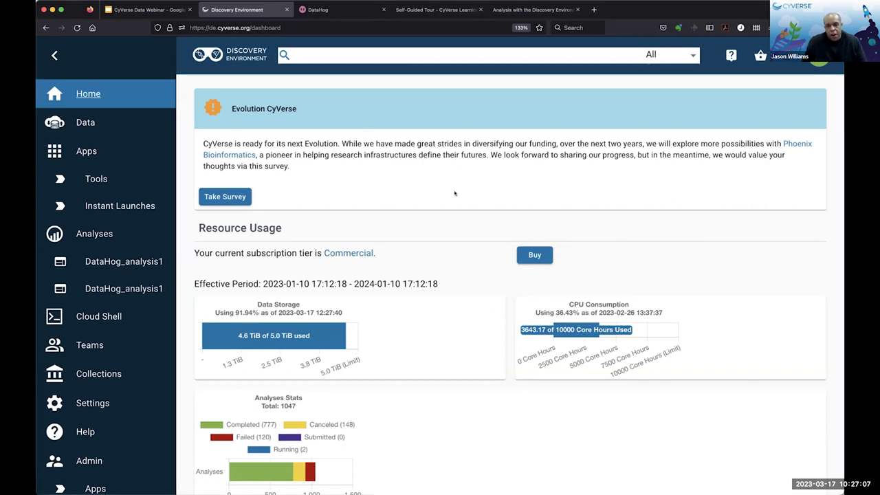
pyautogui.click(109, 123)
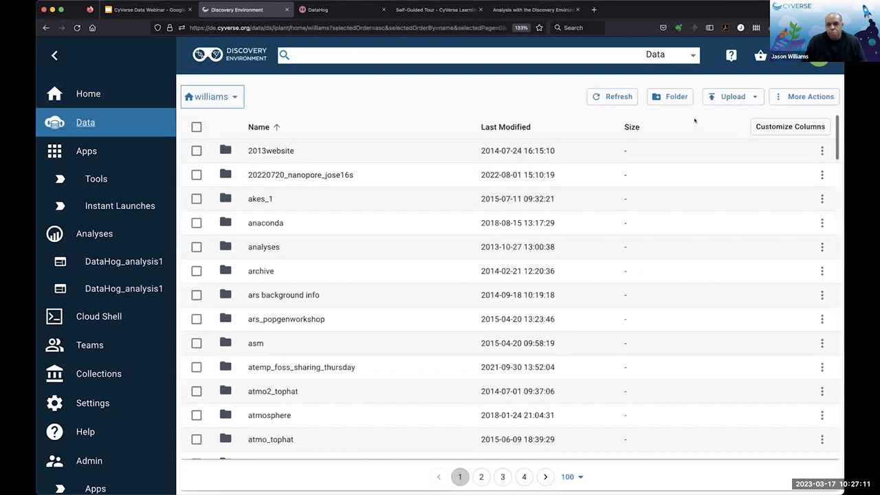
pyautogui.click(748, 97)
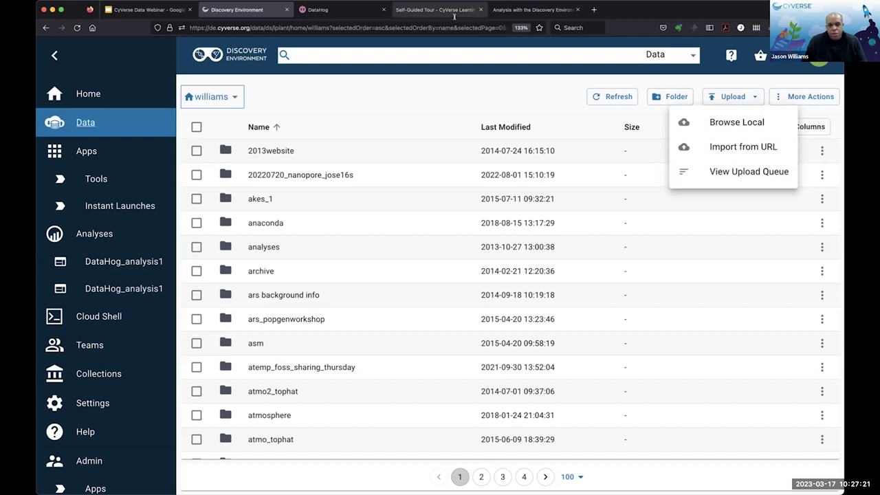
pyautogui.click(535, 104)
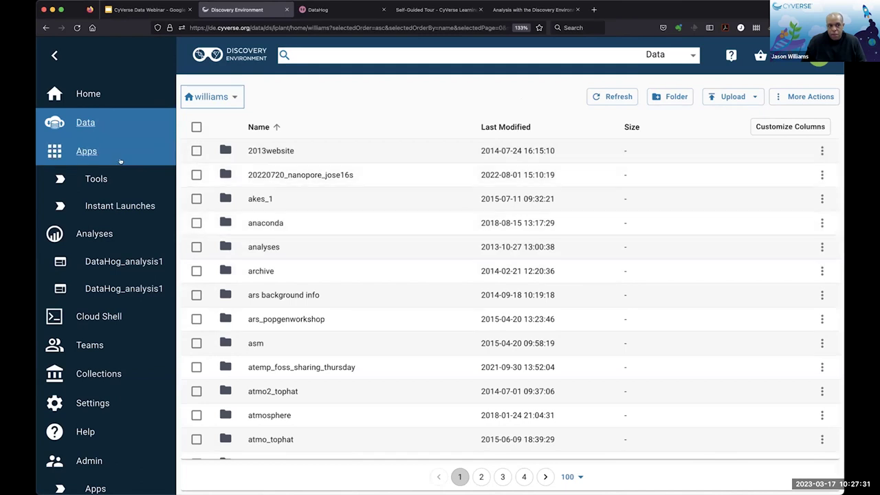
# Step: Open the apps catalogue, search the apps for "kallis", and browse the suggestions
pyautogui.click(88, 154)
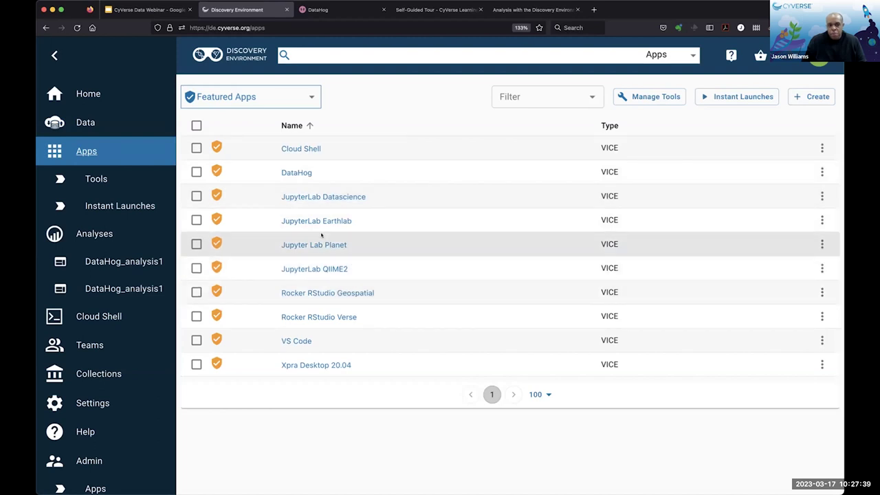
pyautogui.click(337, 55)
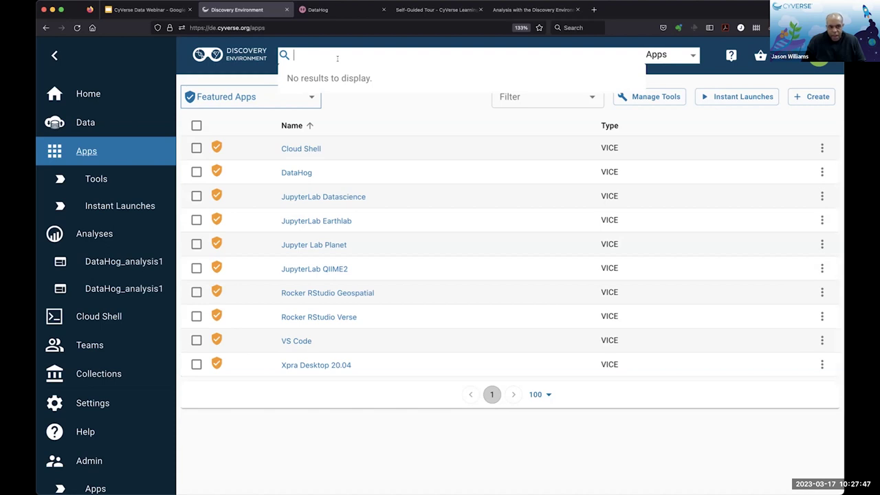
pyautogui.write('kallis')
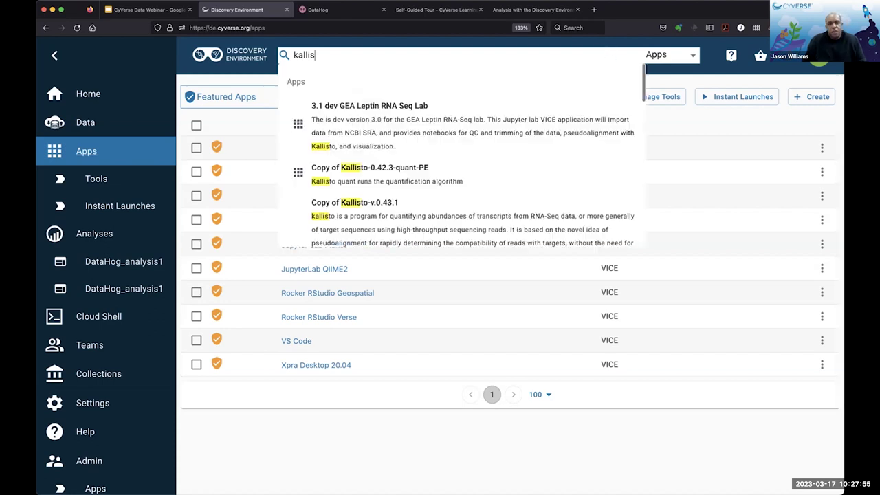
pyautogui.scroll(-10, 352, 143)
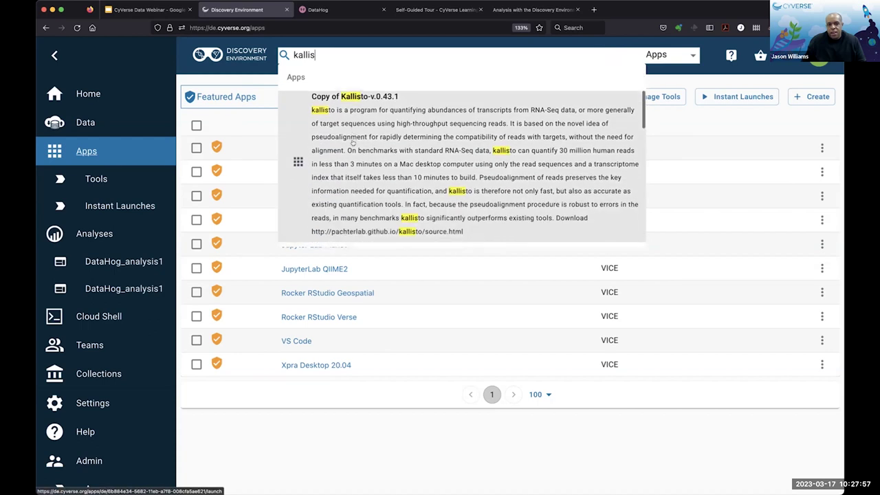
pyautogui.scroll(-5, 352, 142)
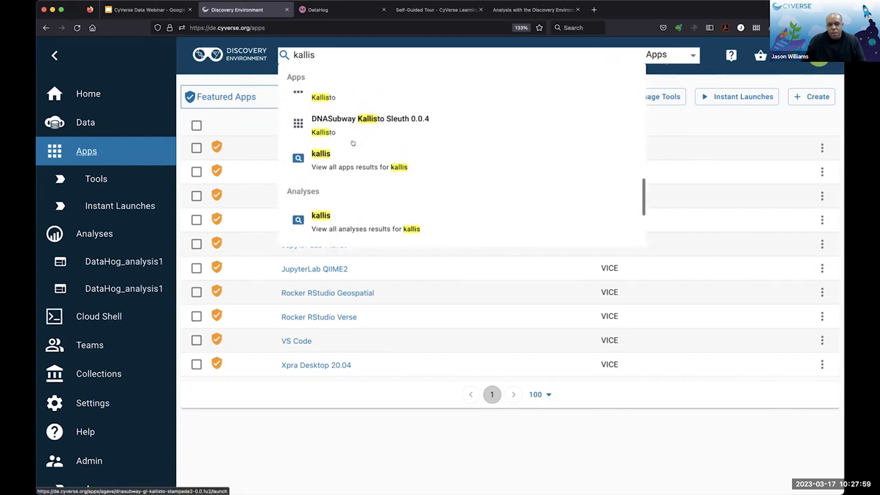
pyautogui.scroll(8, 352, 143)
pyautogui.scroll(5, 353, 143)
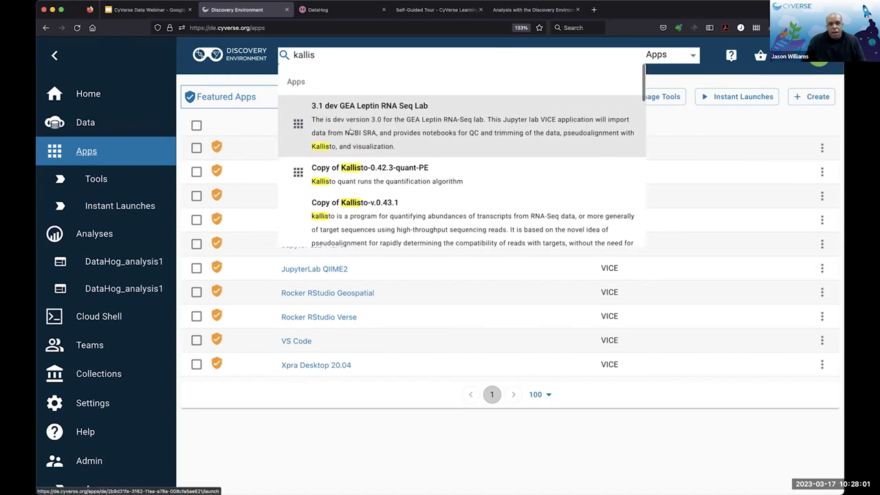
# Step: Open the Copy of Kallisto-0.42.3-quant-PE app and review its parameters, advanced settings, and launch summary
pyautogui.click(395, 175)
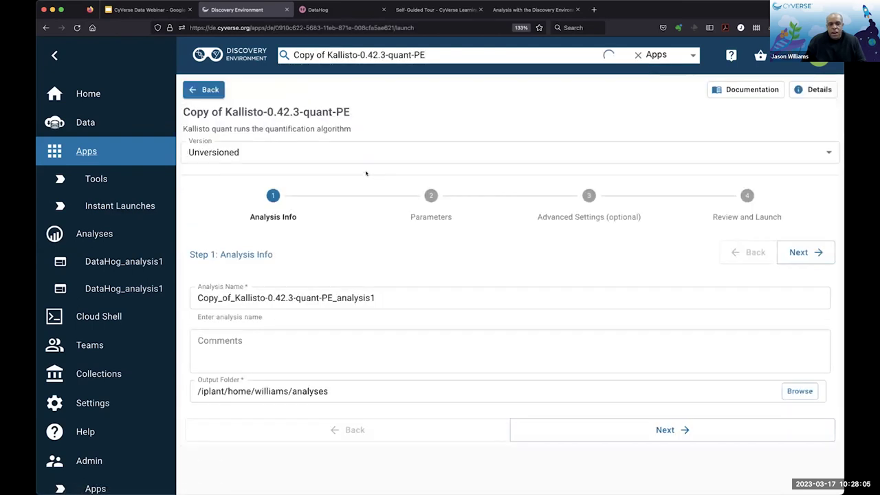
pyautogui.click(428, 198)
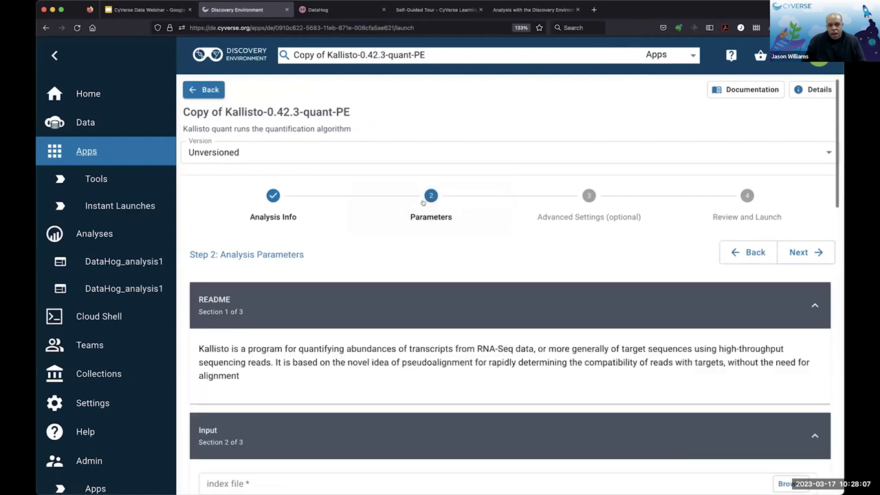
pyautogui.scroll(-5, 426, 201)
pyautogui.scroll(-6, 416, 202)
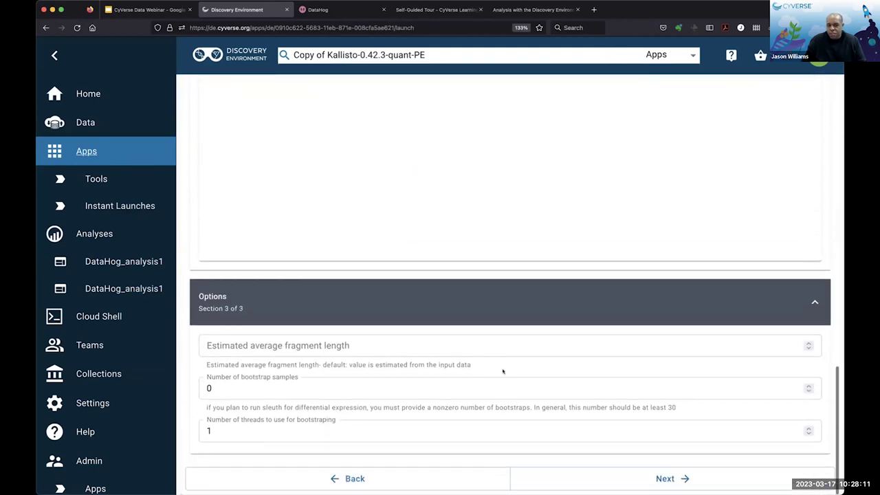
pyautogui.scroll(10, 502, 371)
pyautogui.click(589, 196)
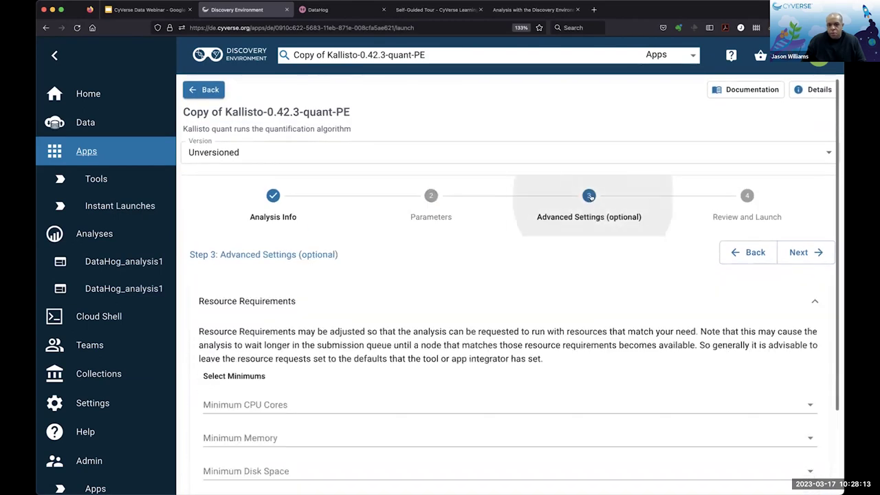
pyautogui.scroll(-3, 561, 177)
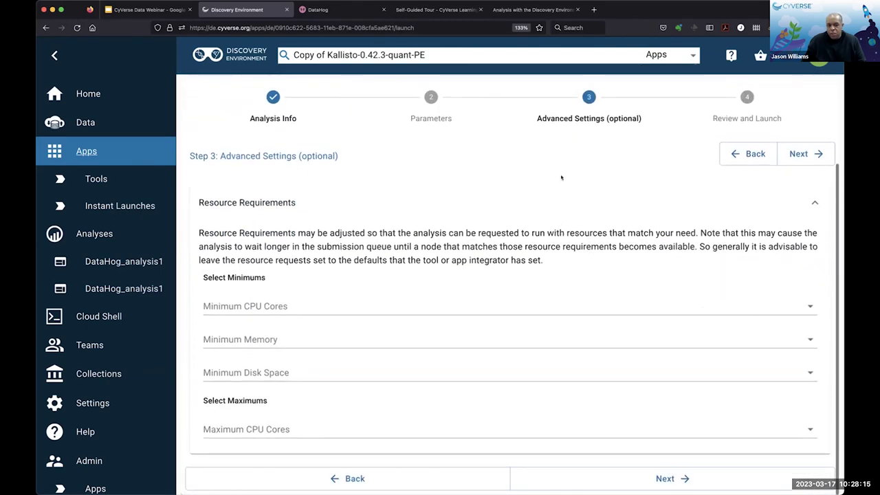
pyautogui.click(747, 100)
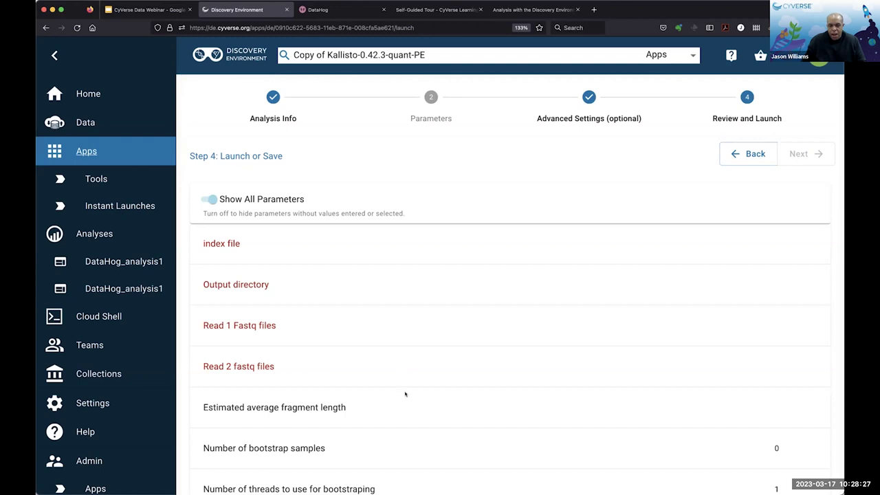
# Step: Return to the home data folder, briefly open the first listed DataHog_analysis1, and close its browser tab
pyautogui.click(82, 122)
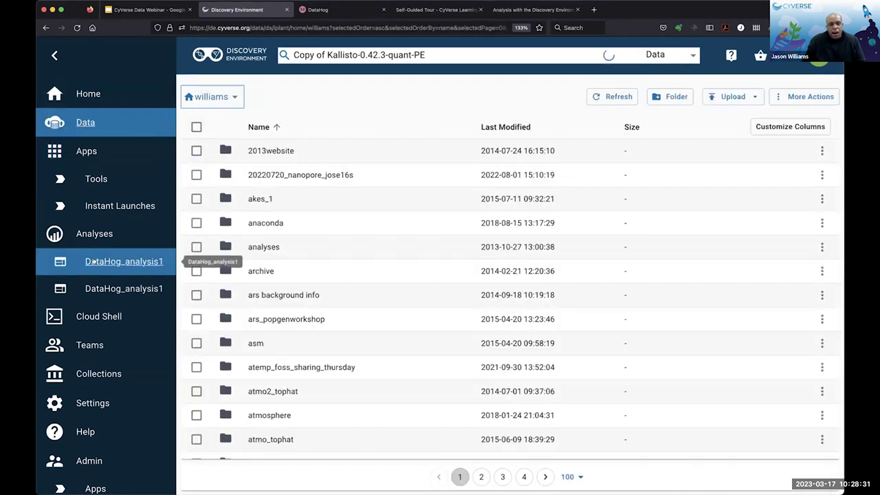
pyautogui.click(107, 318)
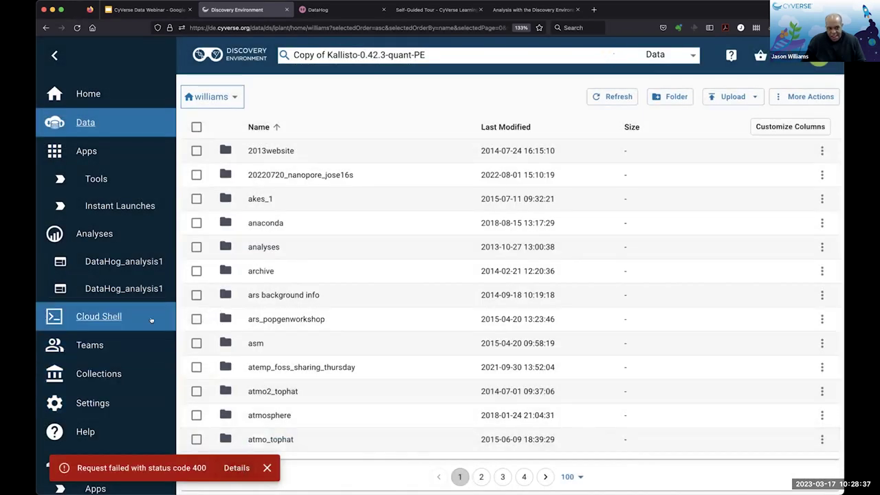
pyautogui.click(123, 261)
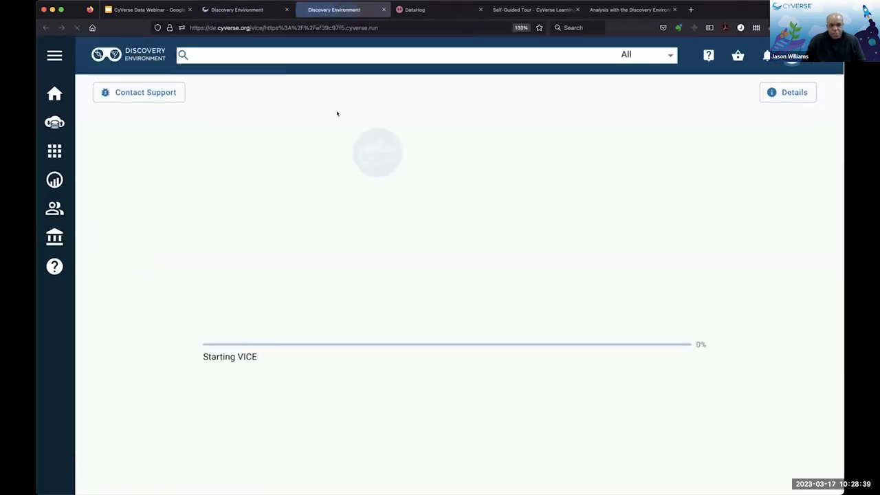
pyautogui.click(384, 10)
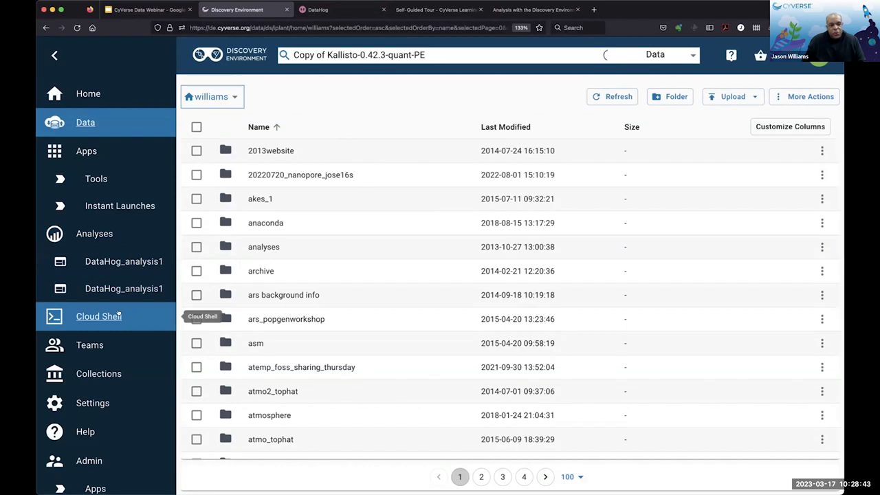
pyautogui.scroll(-3, 118, 313)
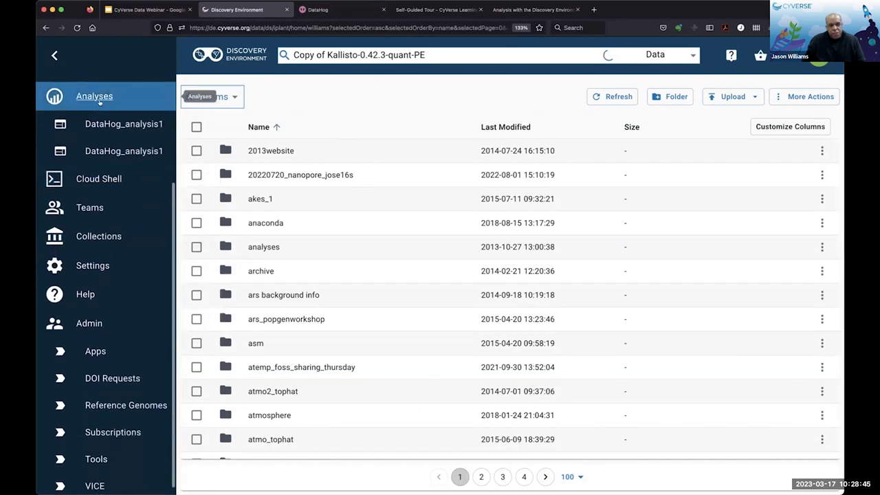
pyautogui.click(100, 101)
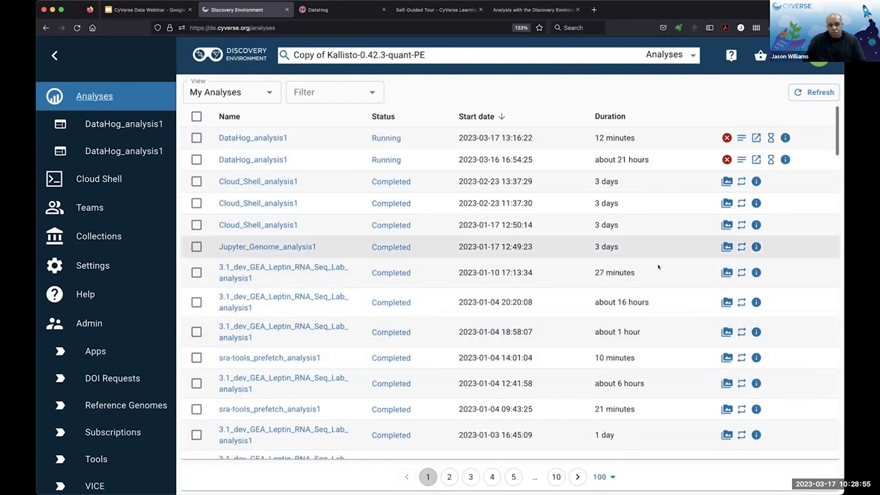
pyautogui.click(727, 160)
pyautogui.click(576, 309)
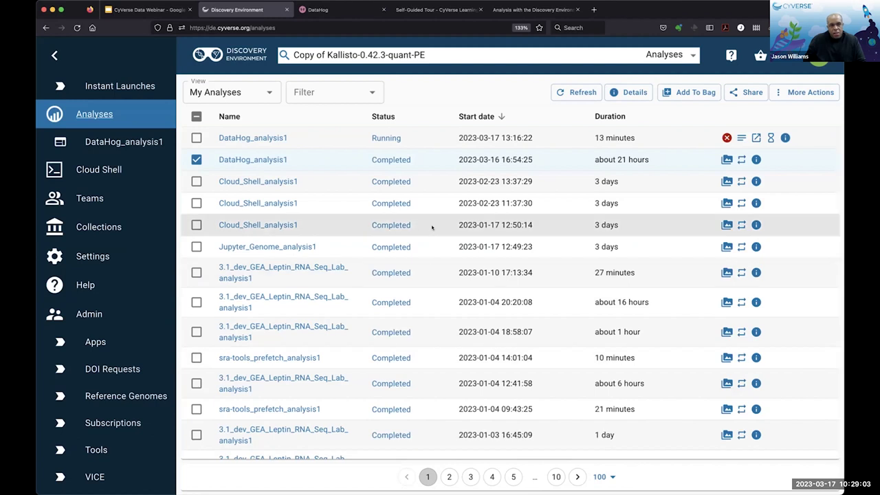
# Step: Switch to the CyVerse Learning Center and go from the Self-Guided Courses page to its home page
pyautogui.click(438, 9)
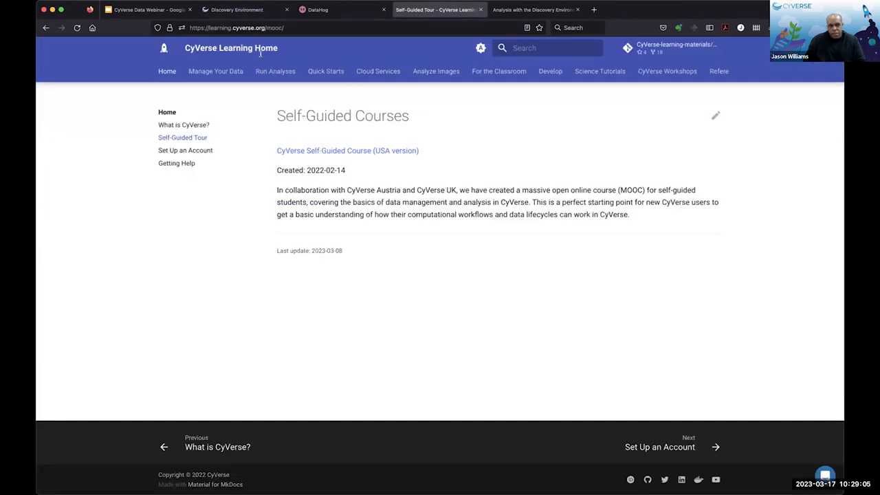
pyautogui.click(163, 49)
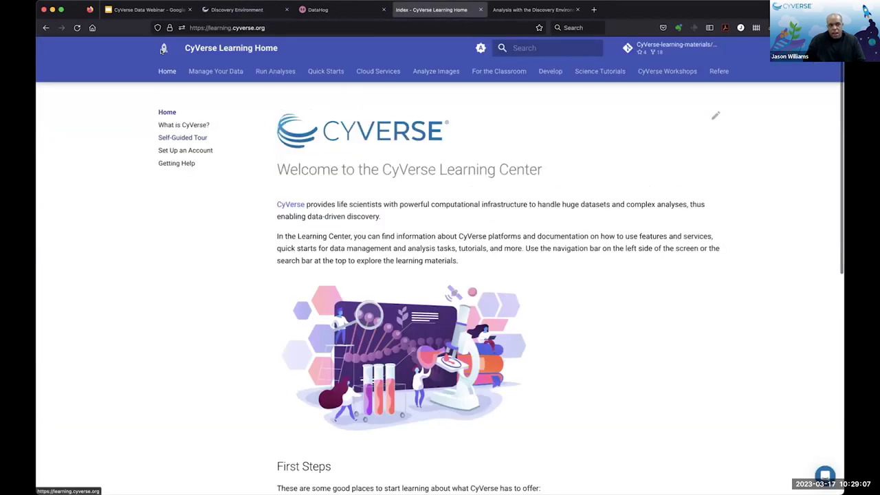
pyautogui.scroll(-6, 406, 348)
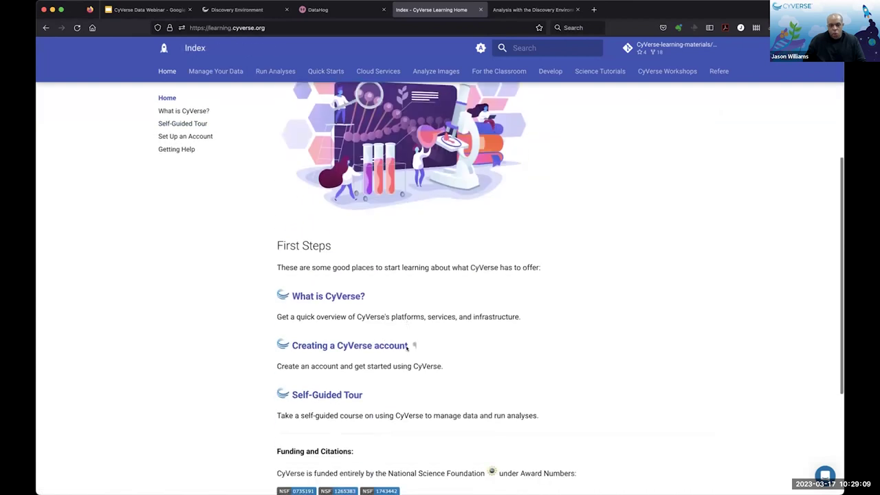
pyautogui.scroll(6, 406, 349)
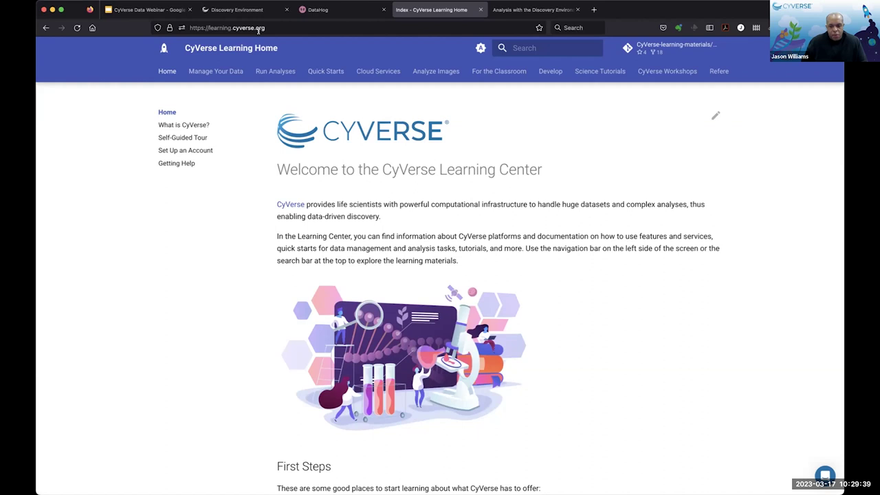
# Step: Switch to the Discovery Environment and open the anaconda folder in the home data folder
pyautogui.click(217, 11)
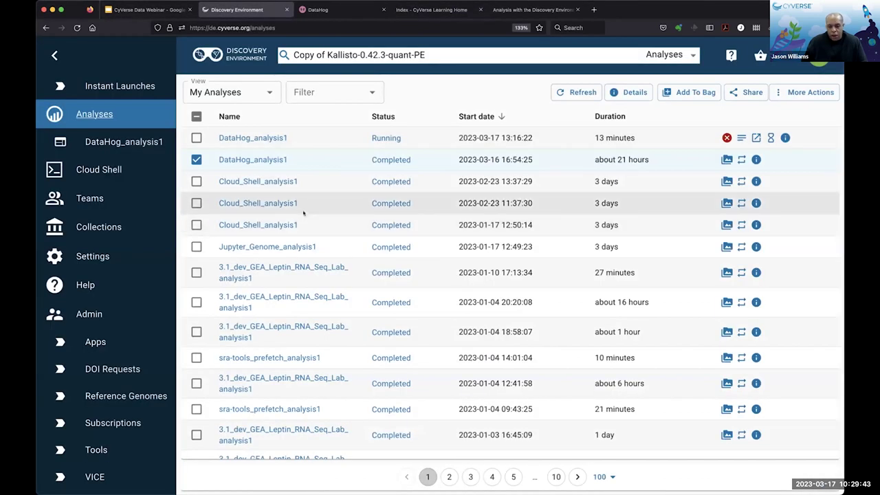
pyautogui.scroll(3, 110, 117)
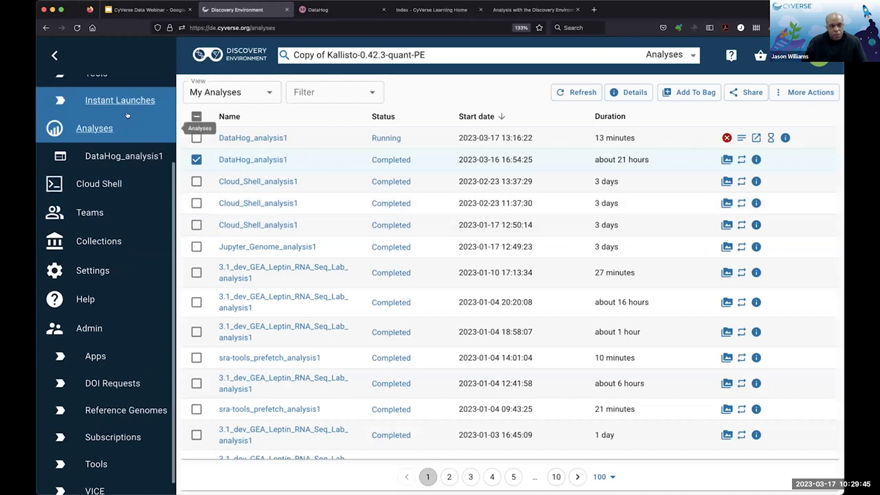
pyautogui.click(90, 121)
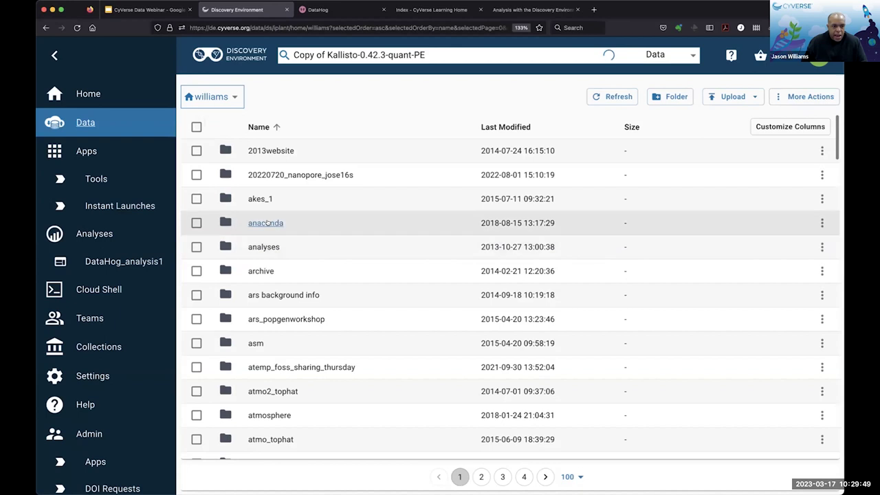
pyautogui.click(268, 223)
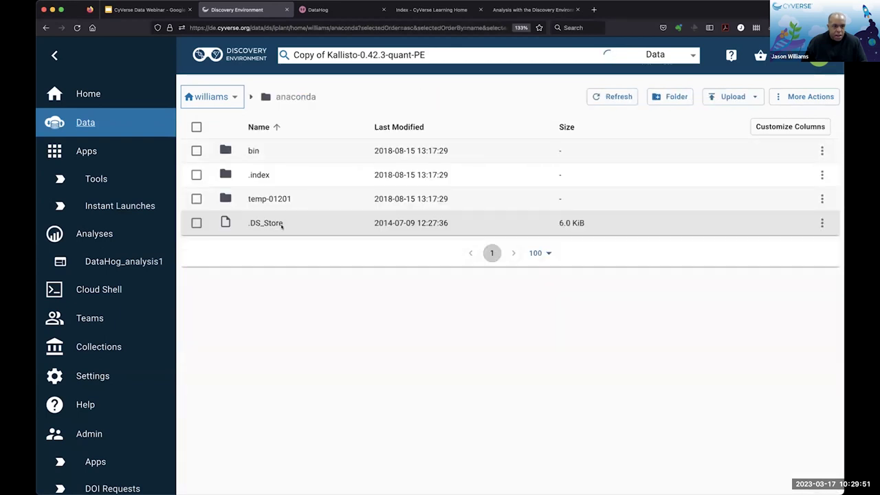
# Step: View the details of the .DS_Store file, copy its md5 checksum, and close the details
pyautogui.click(822, 223)
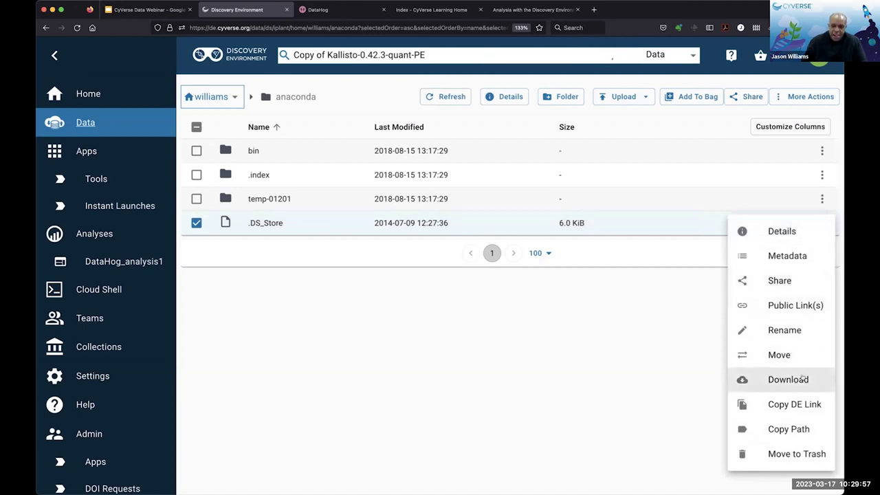
pyautogui.click(781, 231)
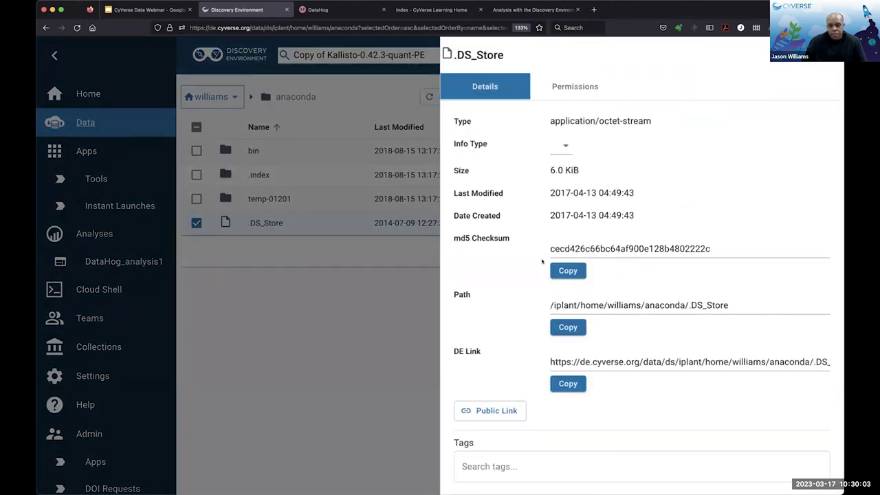
pyautogui.click(568, 271)
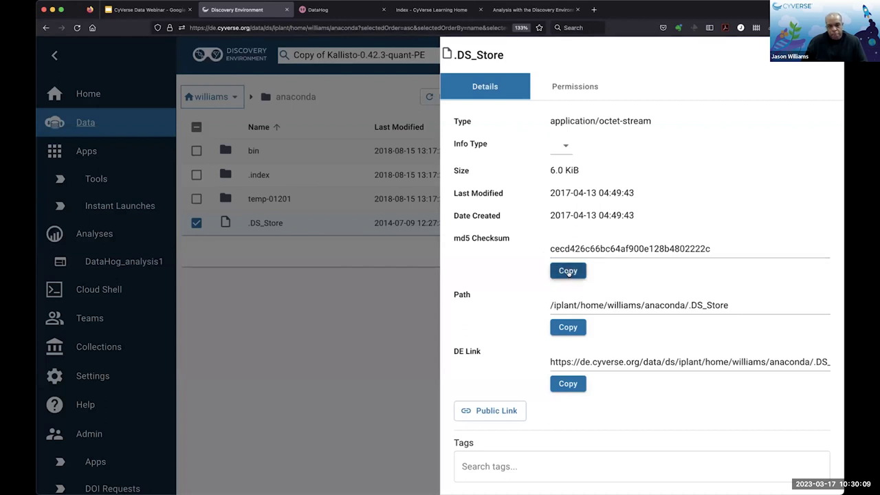
pyautogui.click(366, 295)
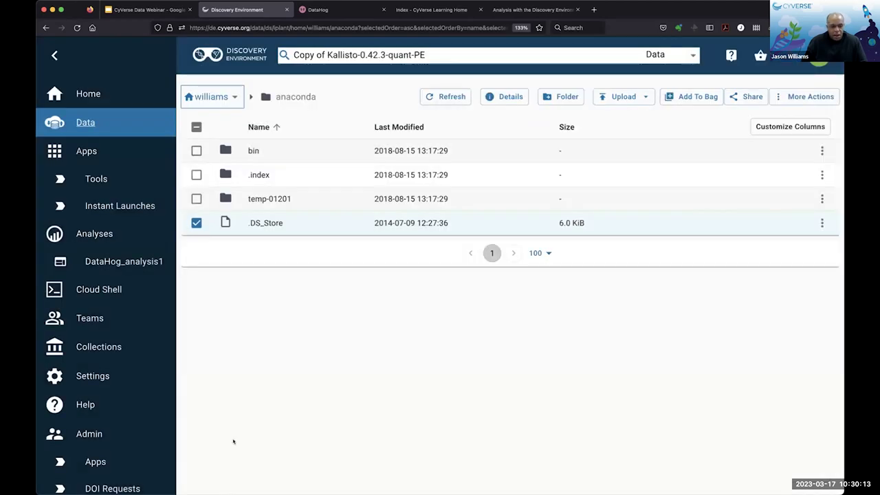